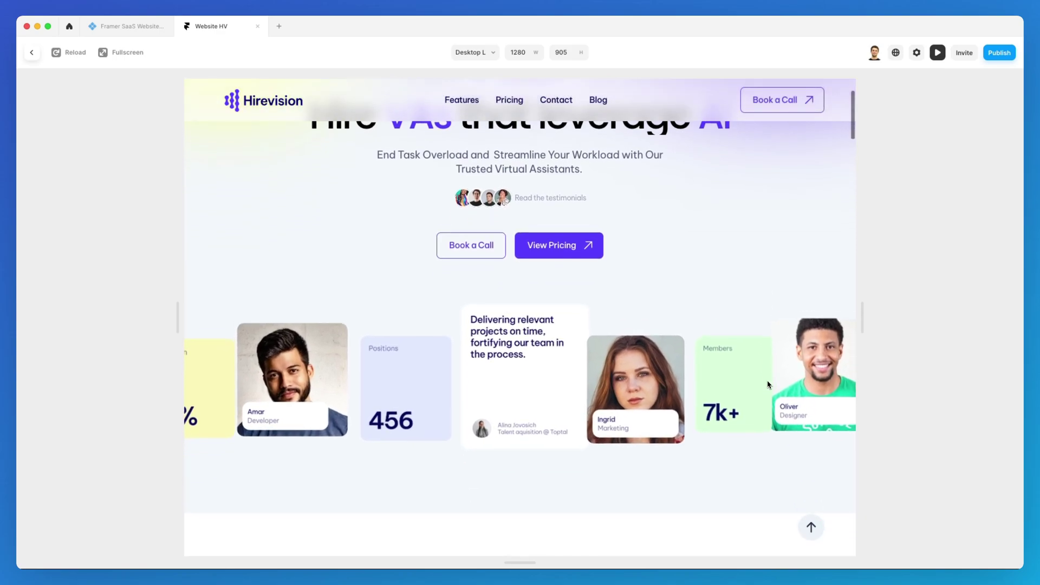
Scroll down through the Hirevision page preview to review its sections.
{"action": "scroll", "coordinate": [767, 385], "scroll_direction": "down", "scroll_amount": 3}
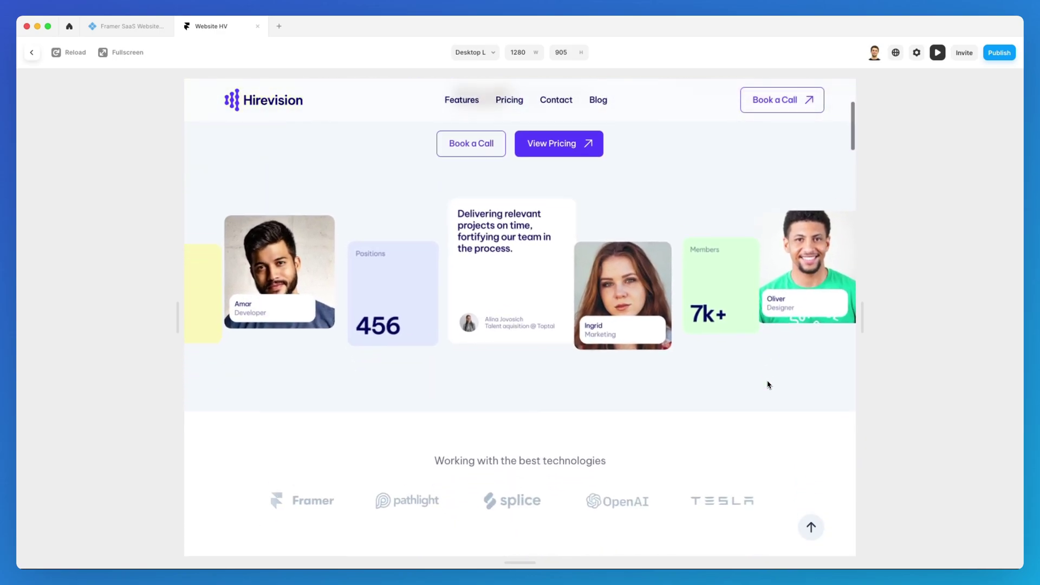
{"action": "scroll", "coordinate": [768, 385], "scroll_direction": "down", "scroll_amount": 3}
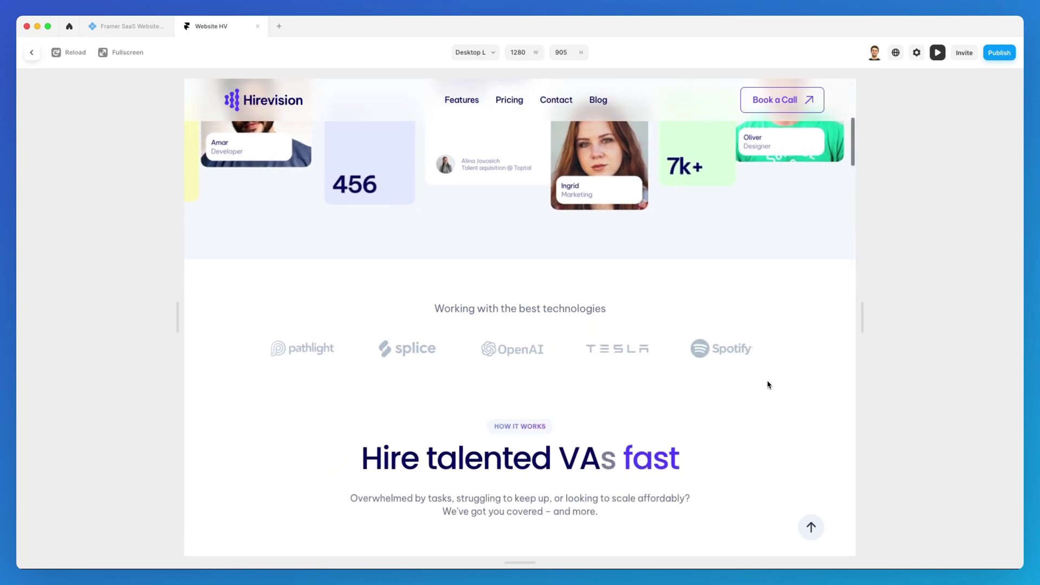
{"action": "scroll", "coordinate": [768, 385], "scroll_direction": "down", "scroll_amount": 3}
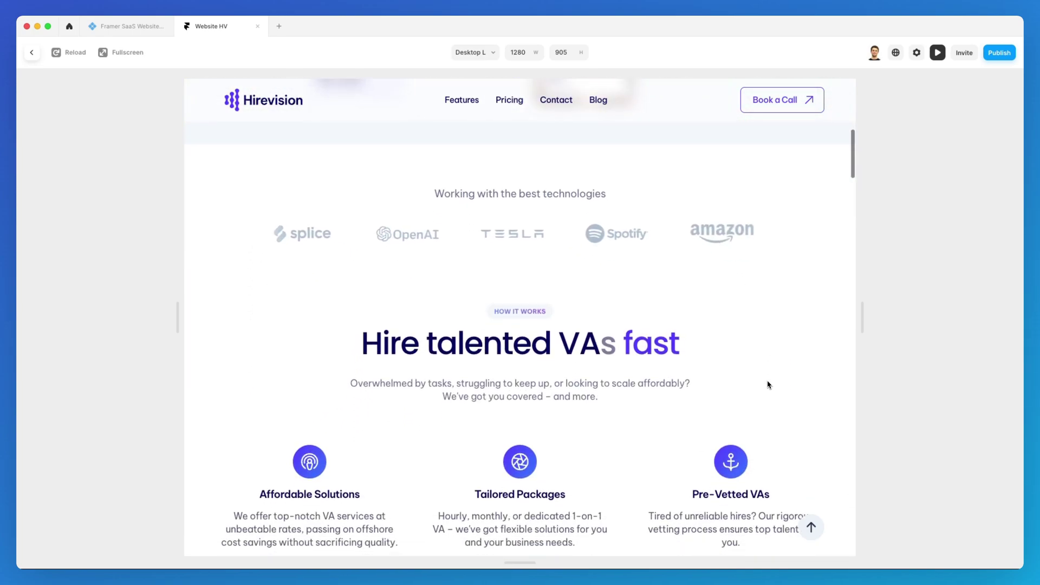
{"action": "scroll", "coordinate": [767, 384], "scroll_direction": "down", "scroll_amount": 1}
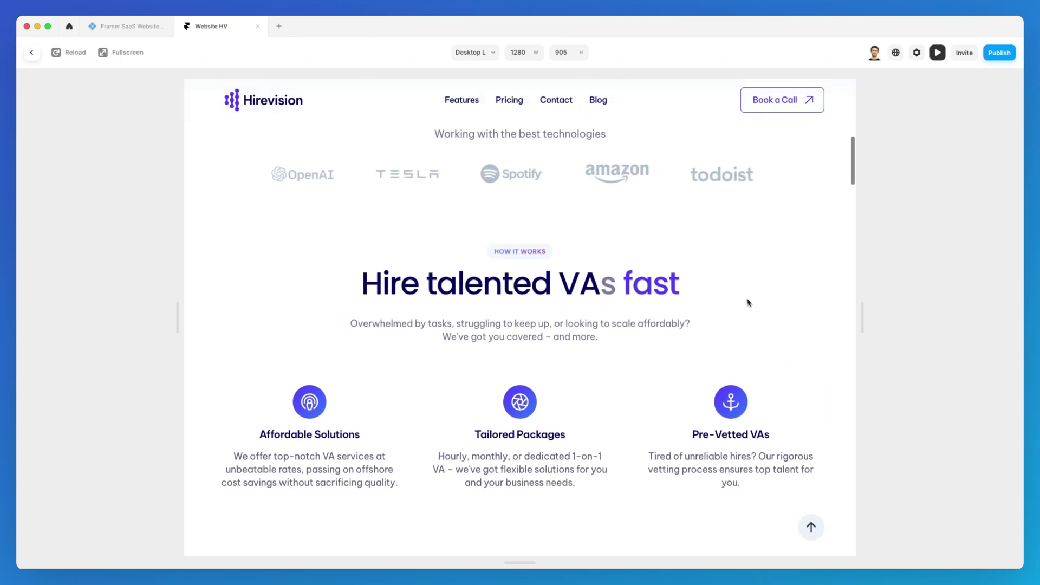
{"action": "left_click", "coordinate": [29, 55]}
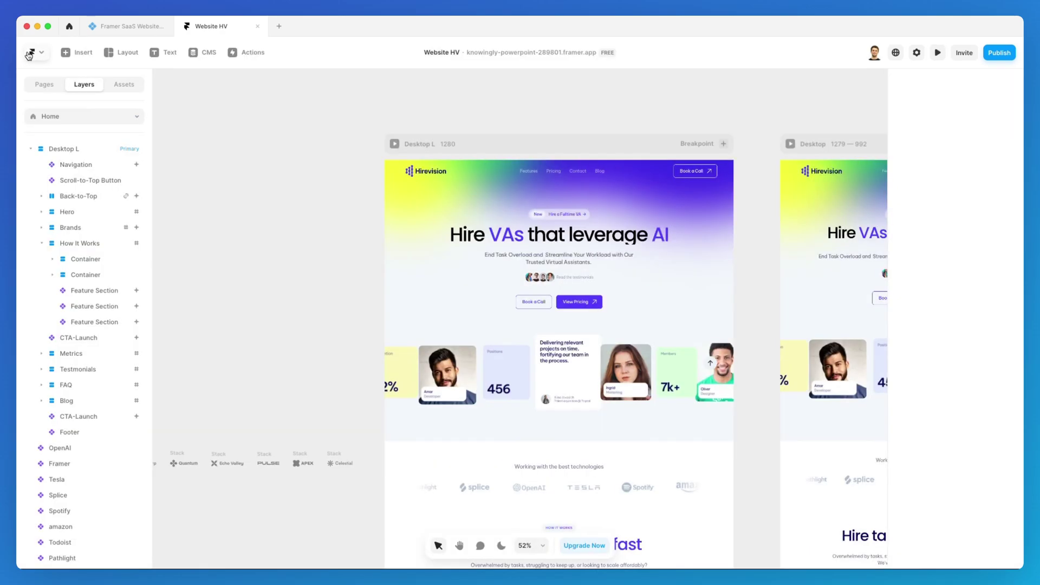
{"action": "scroll", "coordinate": [278, 162], "scroll_direction": "down", "scroll_amount": 3}
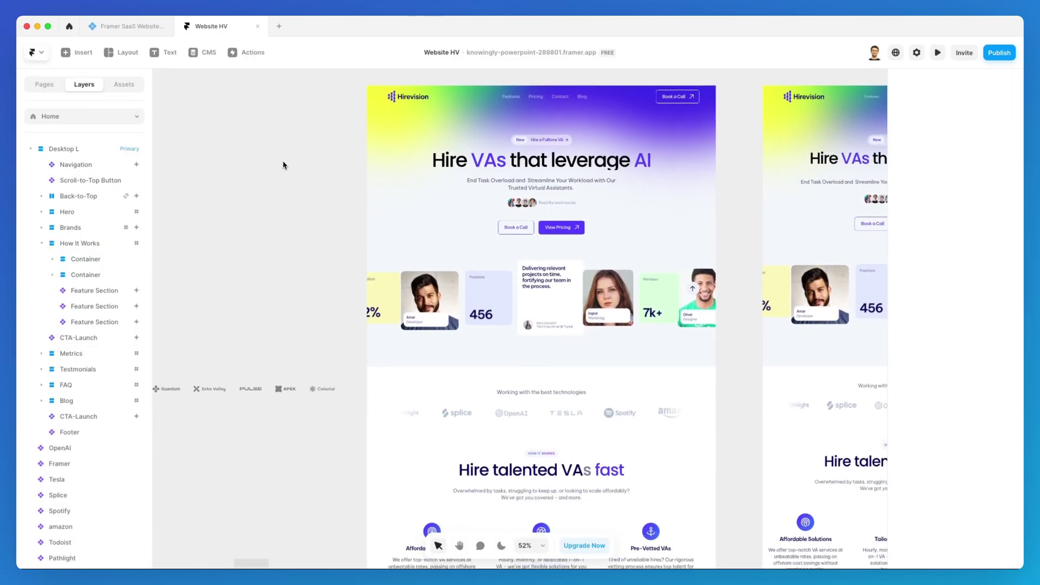
{"action": "scroll", "coordinate": [399, 196], "scroll_direction": "up", "scroll_amount": 1}
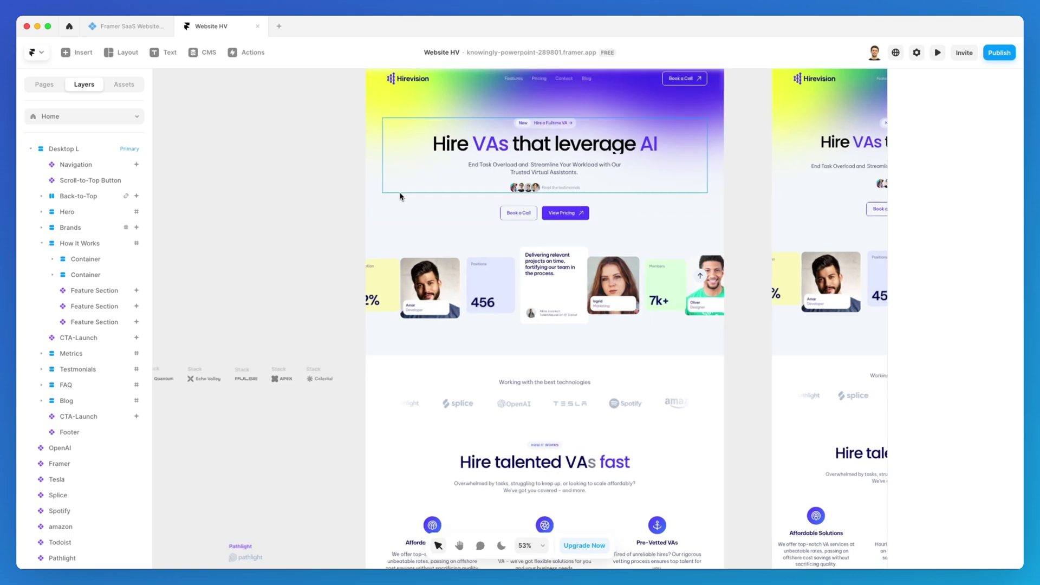
{"action": "scroll", "coordinate": [400, 196], "scroll_direction": "down", "scroll_amount": 2}
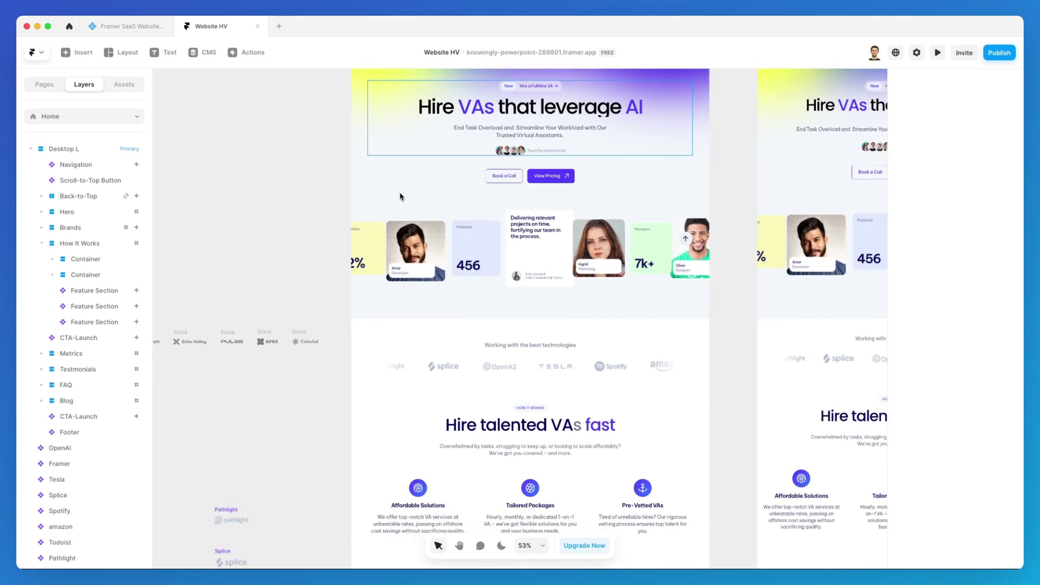
{"action": "scroll", "coordinate": [399, 196], "scroll_direction": "down", "scroll_amount": 1}
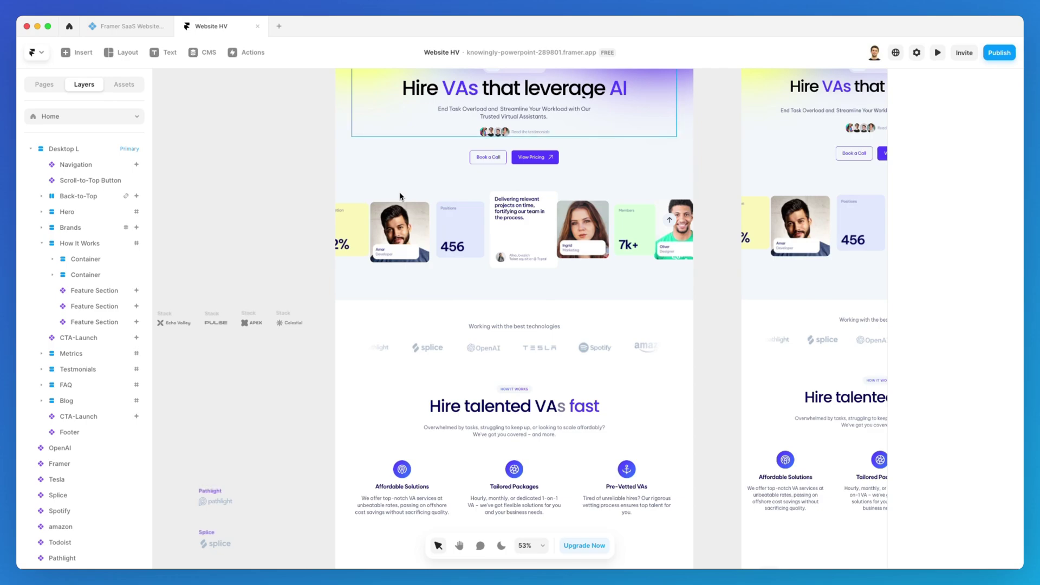
{"action": "scroll", "coordinate": [400, 196], "scroll_direction": "down", "scroll_amount": 1}
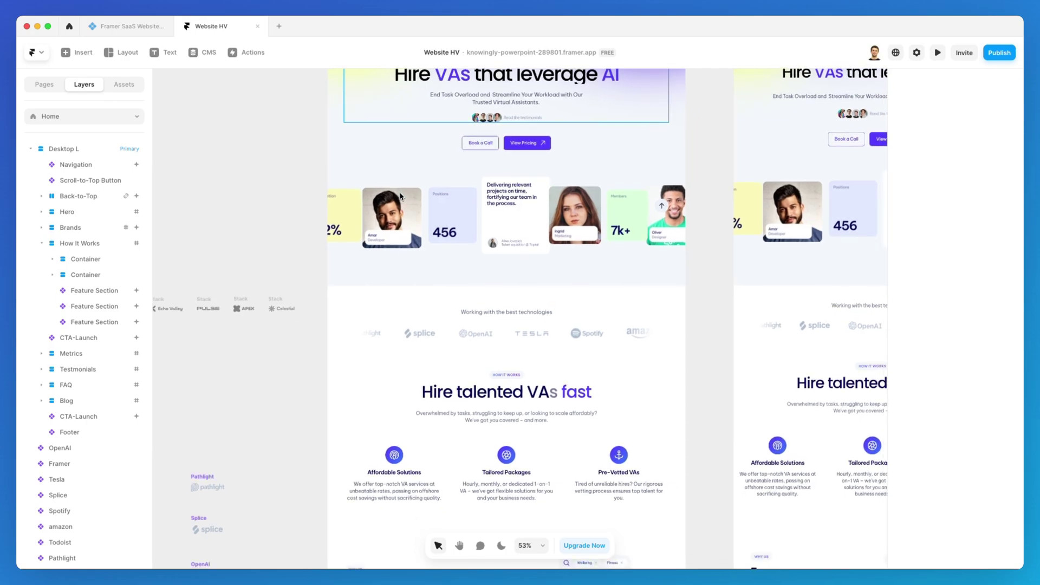
{"action": "scroll", "coordinate": [400, 196], "scroll_direction": "down", "scroll_amount": 1}
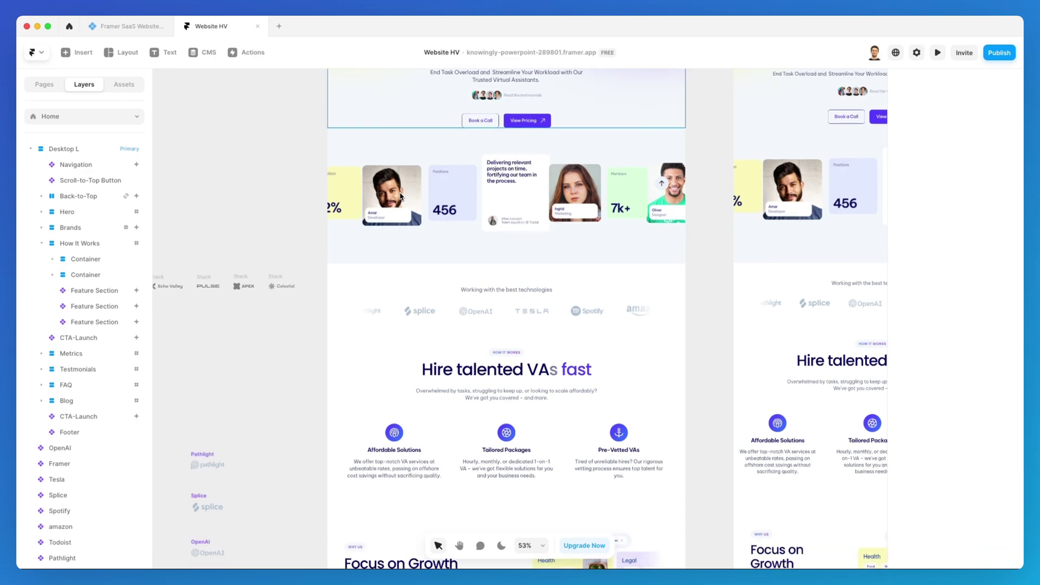
{"action": "scroll", "coordinate": [400, 197], "scroll_direction": "up", "scroll_amount": 1}
{"action": "scroll", "coordinate": [402, 197], "scroll_direction": "down", "scroll_amount": 2}
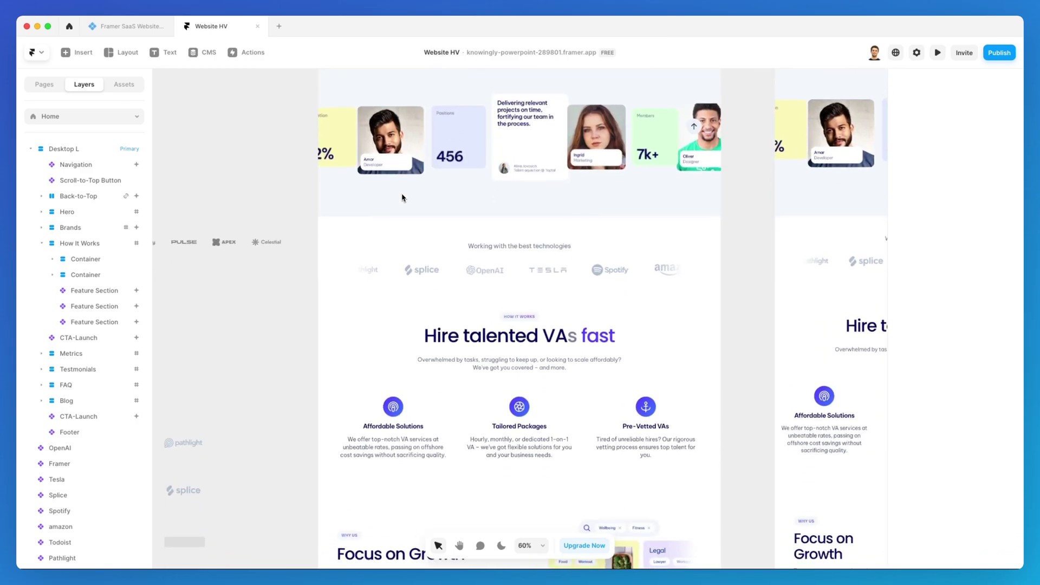
{"action": "scroll", "coordinate": [460, 209], "scroll_direction": "up", "scroll_amount": 3}
{"action": "scroll", "coordinate": [462, 210], "scroll_direction": "up", "scroll_amount": 2}
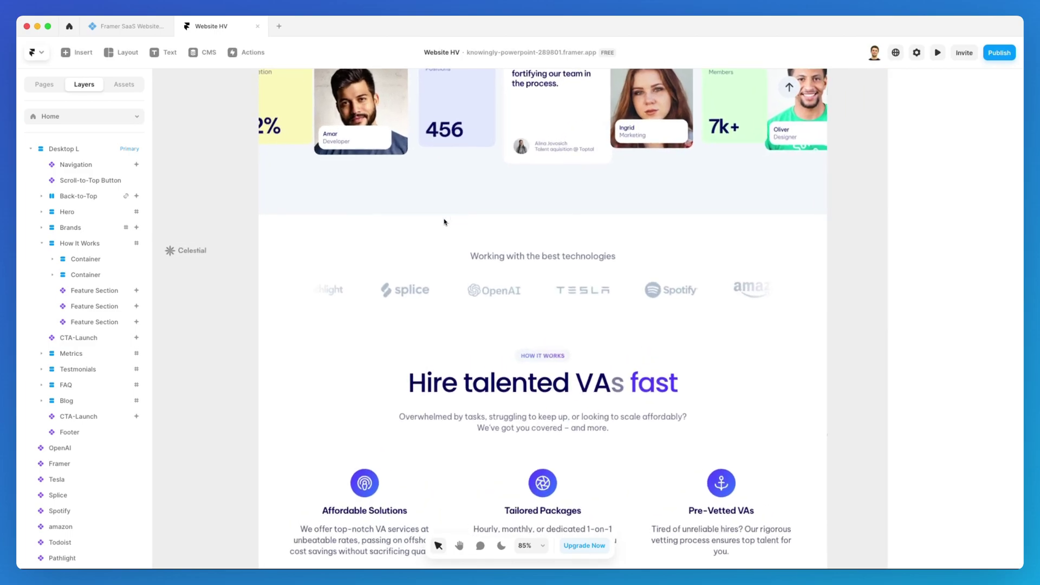
{"action": "left_click", "coordinate": [444, 221]}
Select the How It Works section and place an Interactive Carousel at its top.
{"action": "key", "text": "super+backslash"}
{"action": "key", "text": "Escape"}
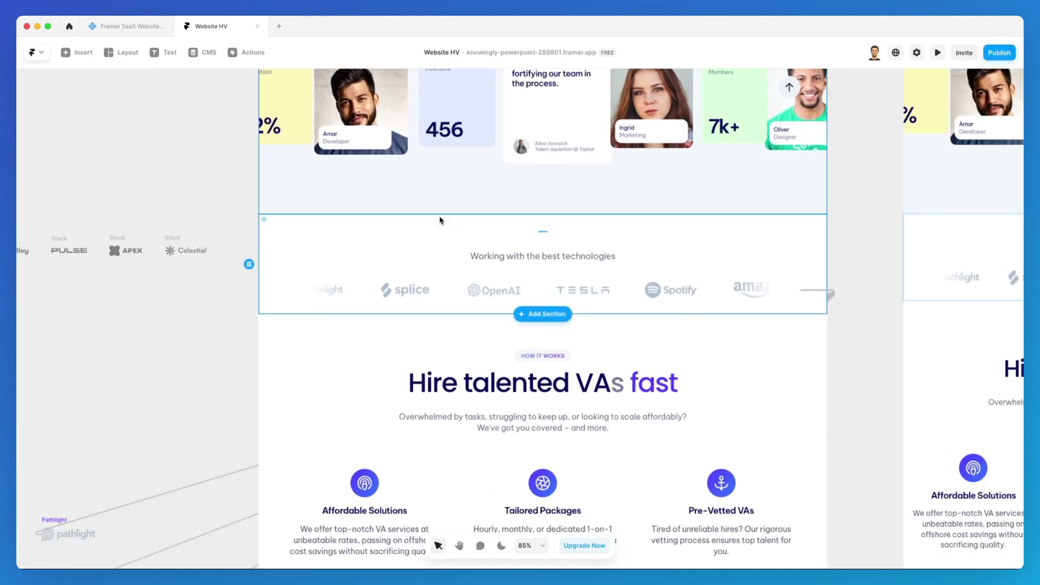
{"action": "left_click", "coordinate": [349, 340]}
{"action": "left_click", "coordinate": [80, 55]}
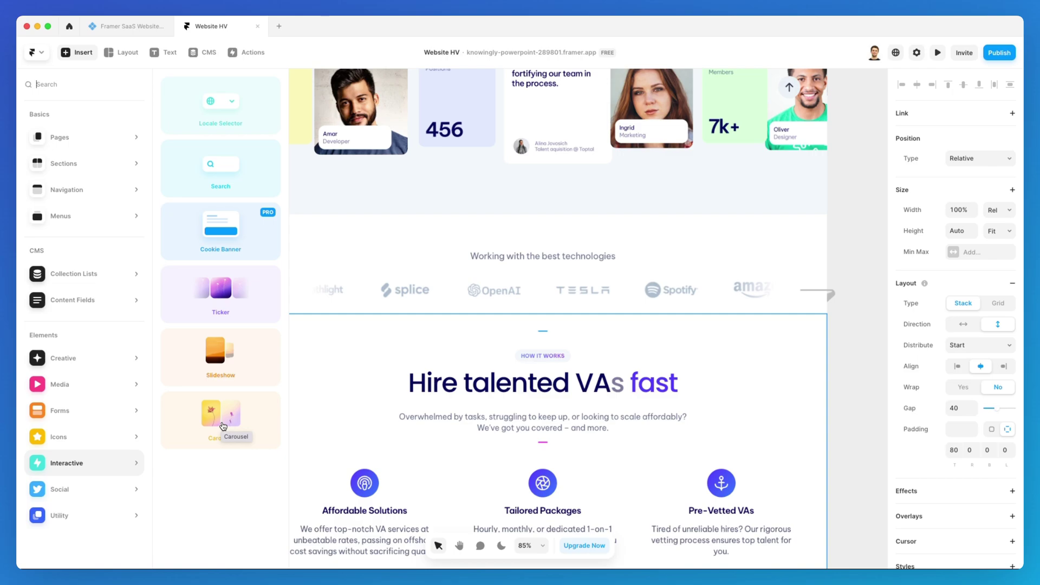
{"action": "left_click_drag", "start_coordinate": [222, 426], "coordinate": [547, 339]}
Widen the Carousel from 400 to 872 across the section.
{"action": "scroll", "coordinate": [564, 360], "scroll_direction": "down", "scroll_amount": 3}
{"action": "scroll", "coordinate": [580, 255], "scroll_direction": "up", "scroll_amount": 1}
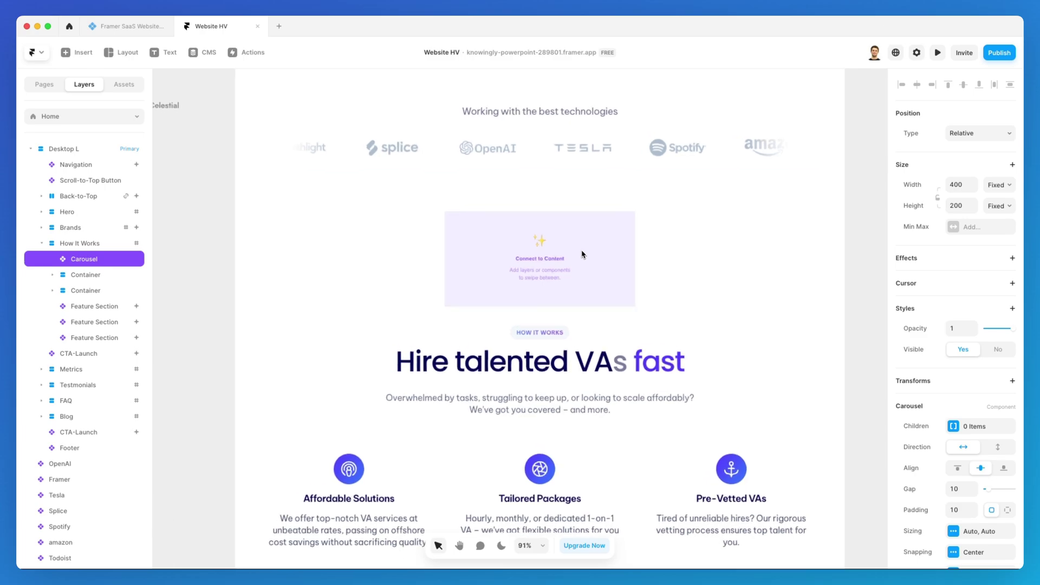
{"action": "scroll", "coordinate": [582, 254], "scroll_direction": "up", "scroll_amount": 2}
{"action": "left_click_drag", "start_coordinate": [641, 234], "coordinate": [765, 234]}
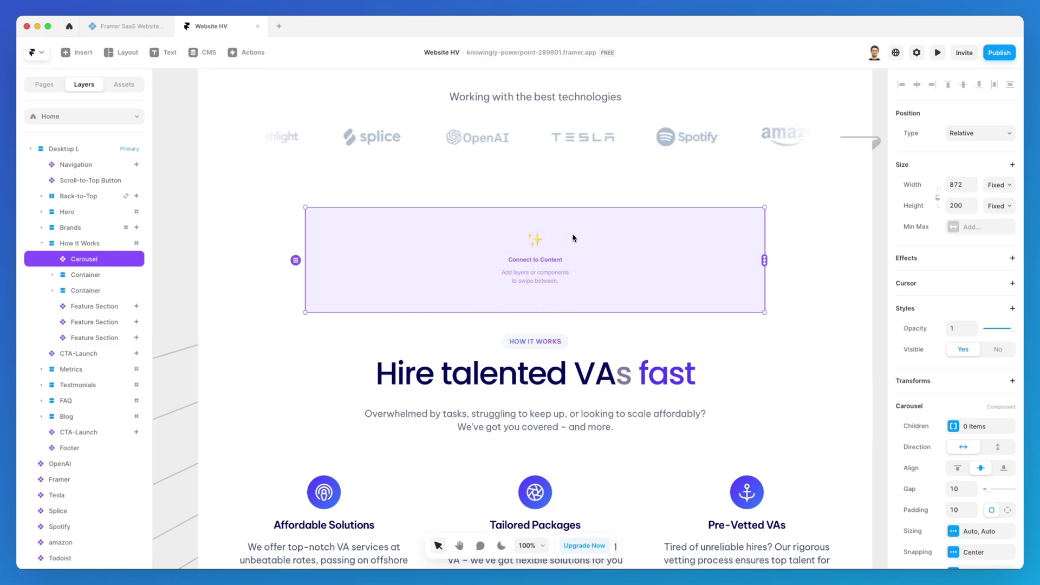
Pan the canvas over to the logo stacks.
{"action": "scroll", "coordinate": [573, 238], "scroll_direction": "up", "scroll_amount": 2}
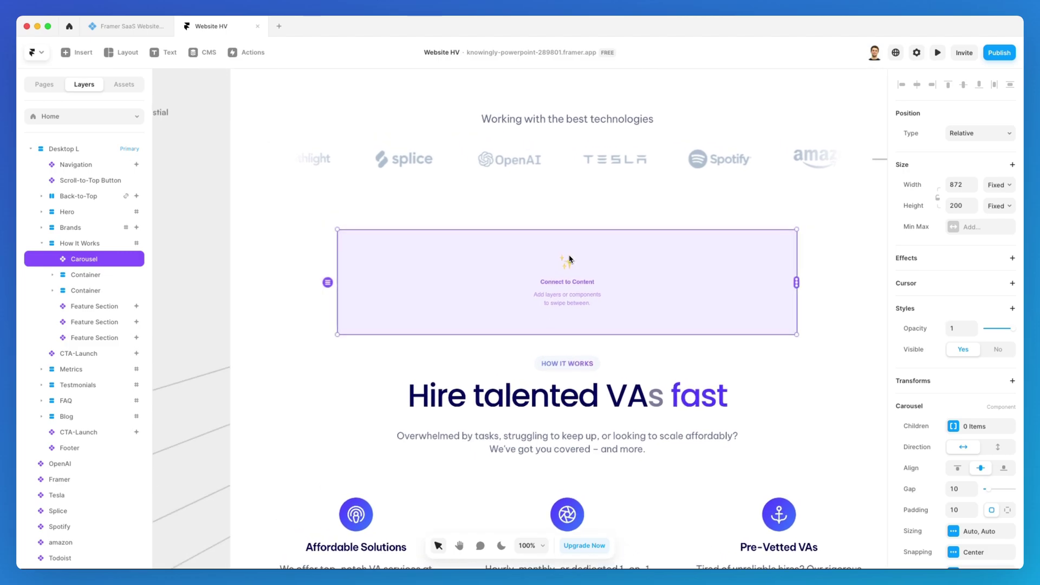
{"action": "scroll", "coordinate": [570, 259], "scroll_direction": "down", "scroll_amount": 3}
{"action": "scroll", "coordinate": [569, 255], "scroll_direction": "left", "scroll_amount": 5}
{"action": "scroll", "coordinate": [568, 256], "scroll_direction": "up", "scroll_amount": 3}
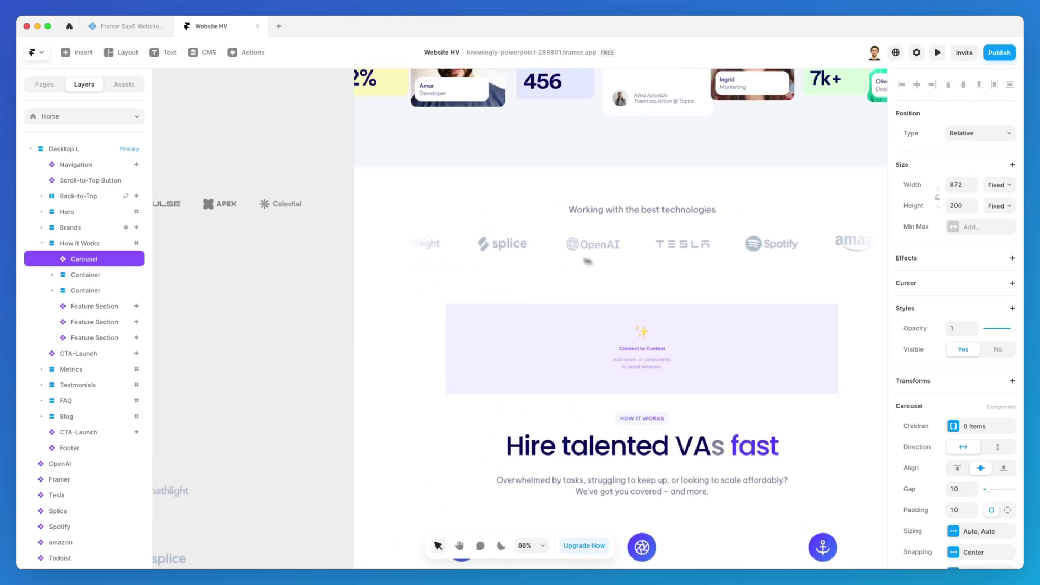
{"action": "scroll", "coordinate": [805, 316], "scroll_direction": "right", "scroll_amount": 2}
{"action": "scroll", "coordinate": [727, 309], "scroll_direction": "left", "scroll_amount": 5}
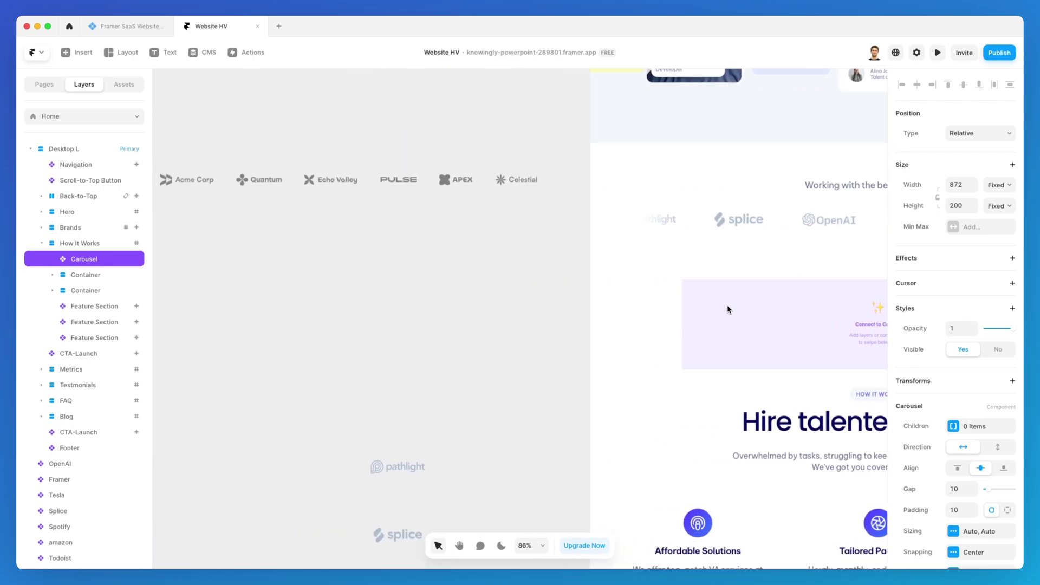
{"action": "scroll", "coordinate": [341, 154], "scroll_direction": "up", "scroll_amount": 3}
{"action": "scroll", "coordinate": [321, 131], "scroll_direction": "up", "scroll_amount": 3}
{"action": "scroll", "coordinate": [323, 132], "scroll_direction": "left", "scroll_amount": 2}
{"action": "scroll", "coordinate": [323, 132], "scroll_direction": "down", "scroll_amount": 1}
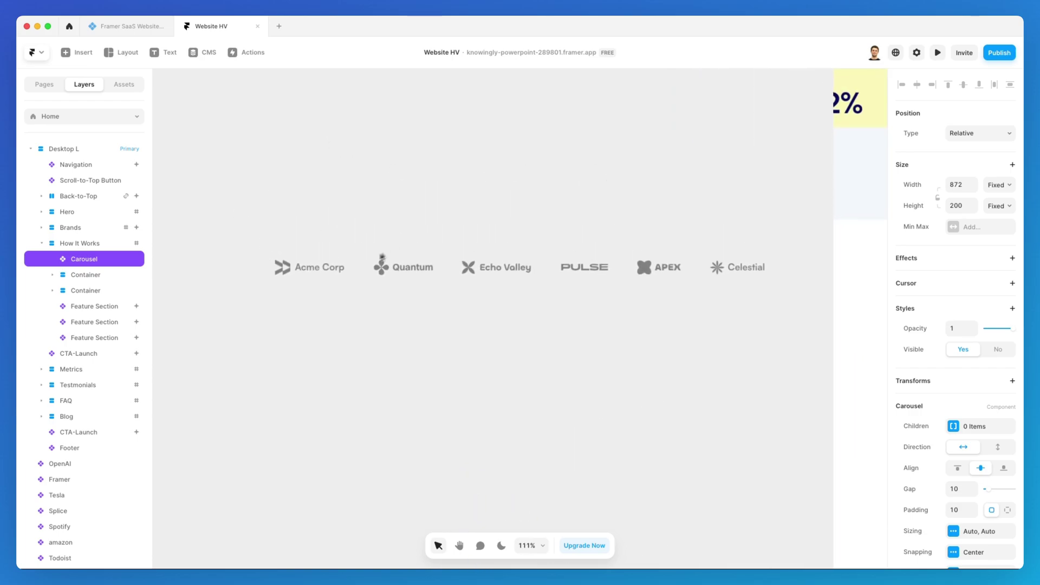
{"action": "scroll", "coordinate": [444, 271], "scroll_direction": "down", "scroll_amount": 3}
{"action": "scroll", "coordinate": [444, 270], "scroll_direction": "right", "scroll_amount": 5}
{"action": "scroll", "coordinate": [444, 271], "scroll_direction": "down", "scroll_amount": 2}
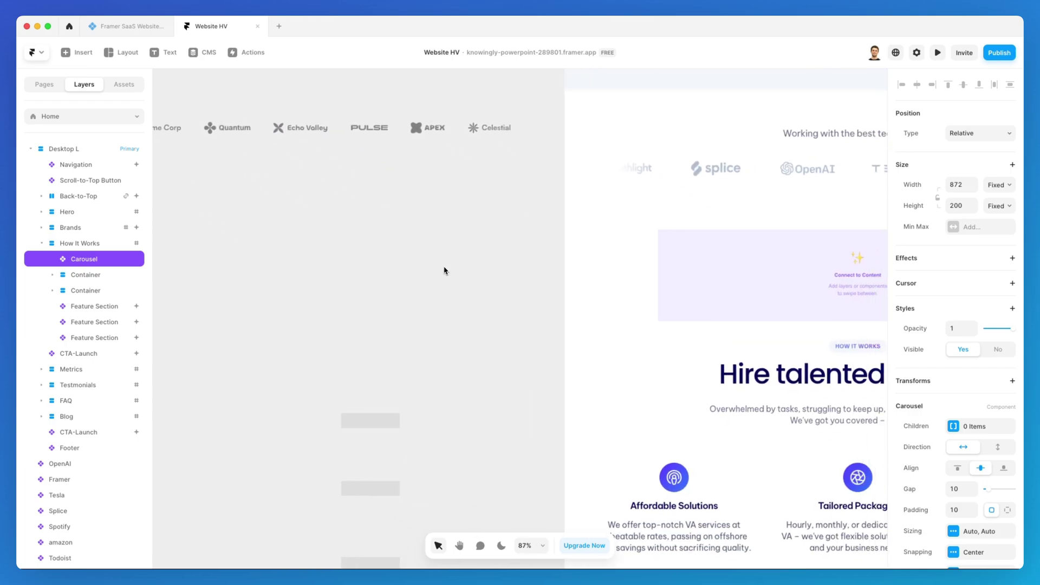
{"action": "scroll", "coordinate": [444, 271], "scroll_direction": "down", "scroll_amount": 1}
{"action": "scroll", "coordinate": [445, 271], "scroll_direction": "left", "scroll_amount": 1}
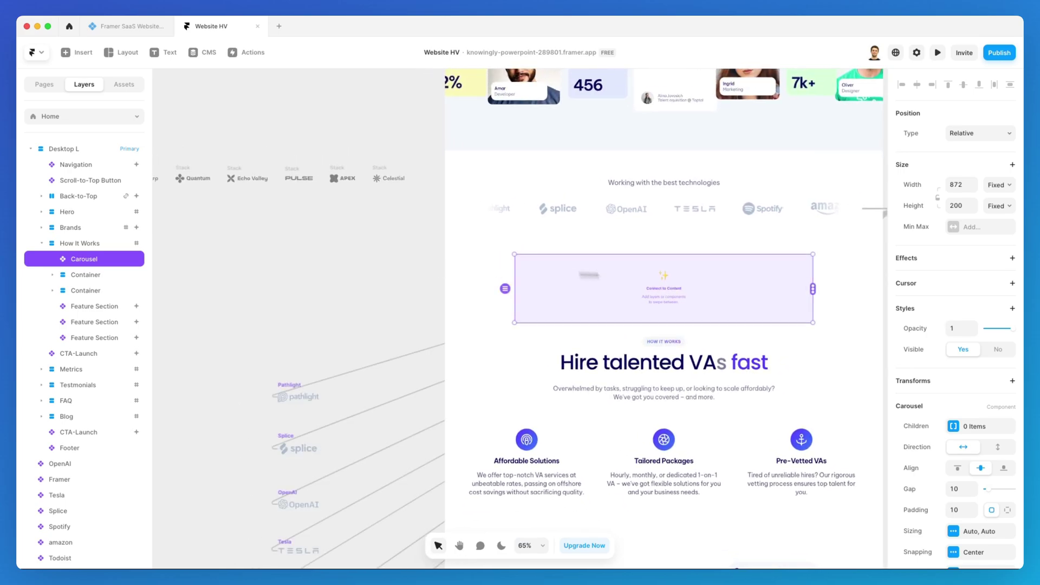
Connect Acme Corp, Quantum, Echo Valley, Pulse, Apex and Celestial logos as Carousel items.
{"action": "left_click_drag", "start_coordinate": [837, 291], "coordinate": [175, 179]}
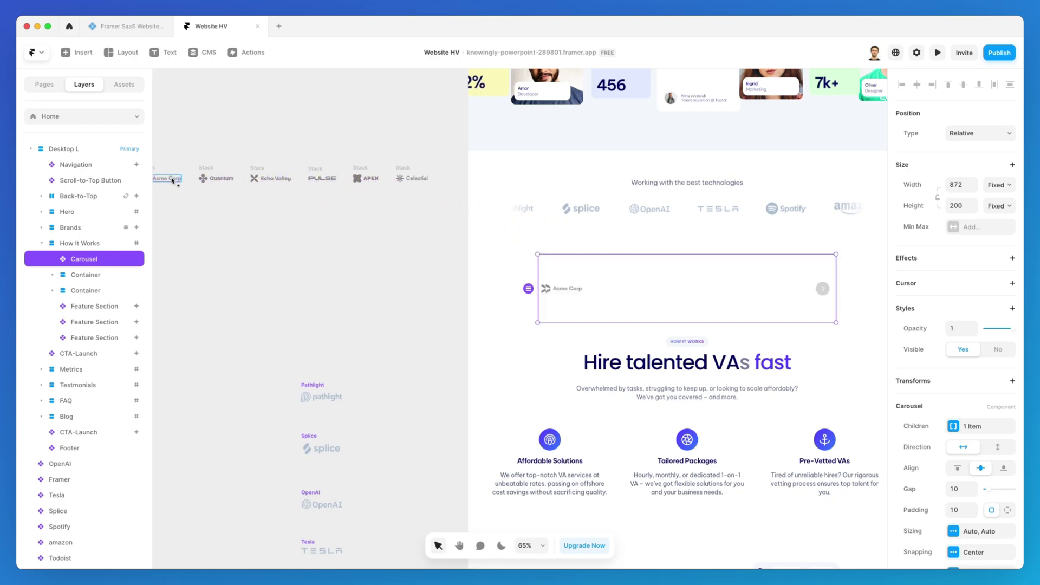
{"action": "left_click_drag", "start_coordinate": [836, 289], "coordinate": [204, 179]}
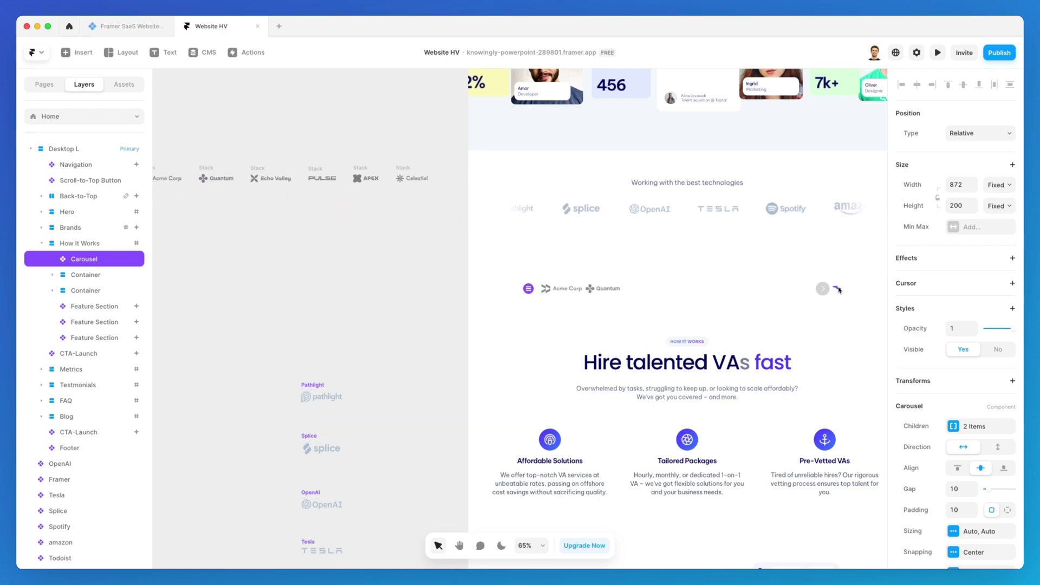
{"action": "left_click_drag", "start_coordinate": [835, 289], "coordinate": [254, 179]}
{"action": "left_click_drag", "start_coordinate": [835, 288], "coordinate": [322, 178]}
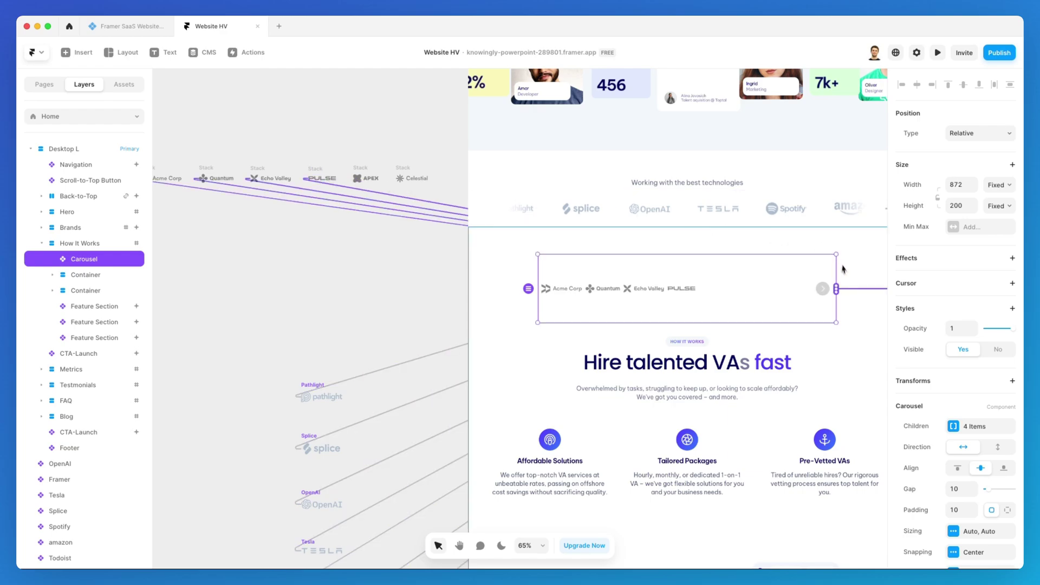
{"action": "left_click_drag", "start_coordinate": [836, 288], "coordinate": [358, 178]}
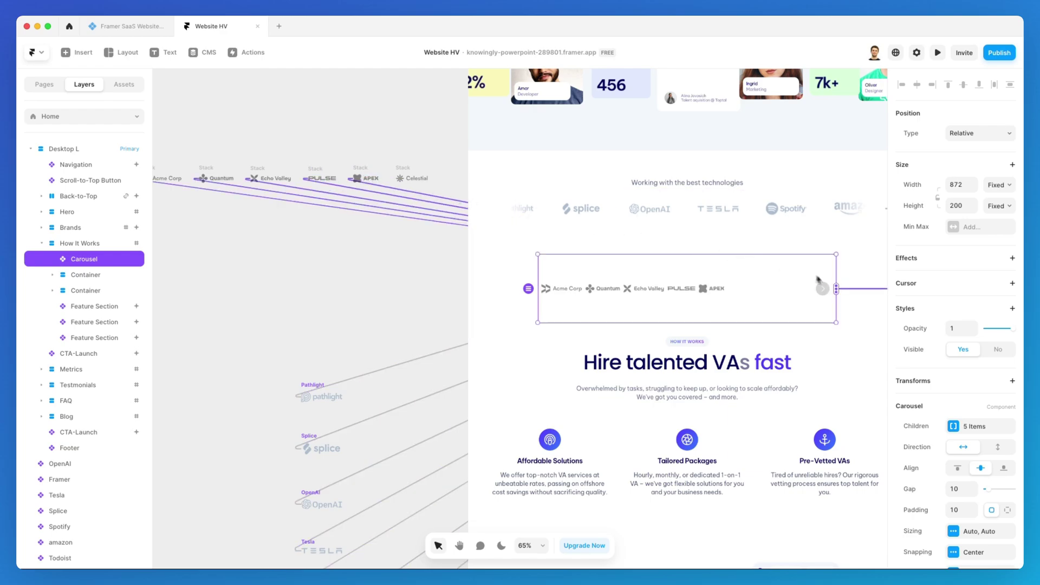
{"action": "left_click_drag", "start_coordinate": [836, 289], "coordinate": [431, 183]}
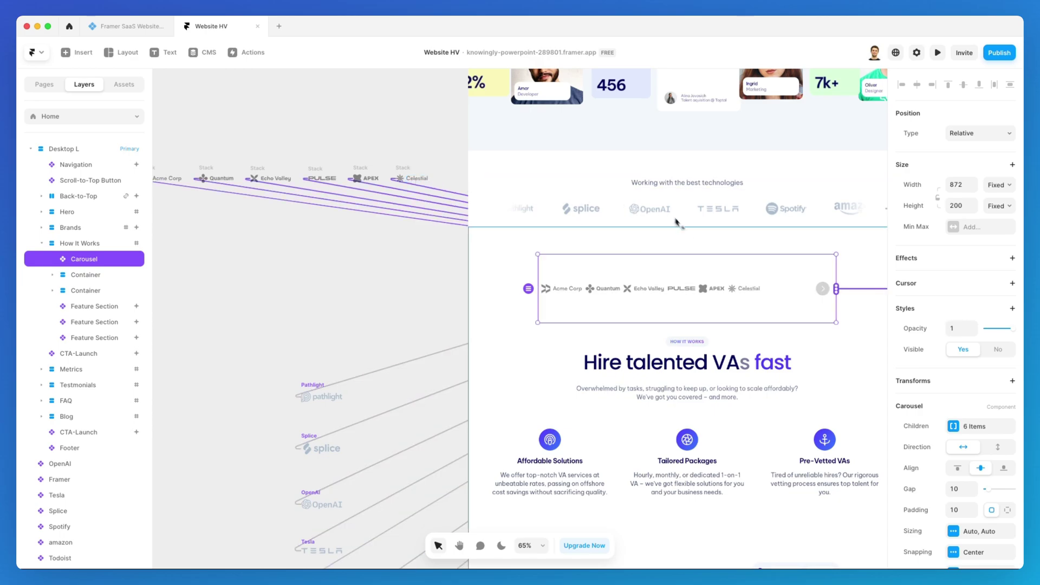
{"action": "scroll", "coordinate": [794, 271], "scroll_direction": "up", "scroll_amount": 5}
{"action": "scroll", "coordinate": [794, 271], "scroll_direction": "up", "scroll_amount": 2}
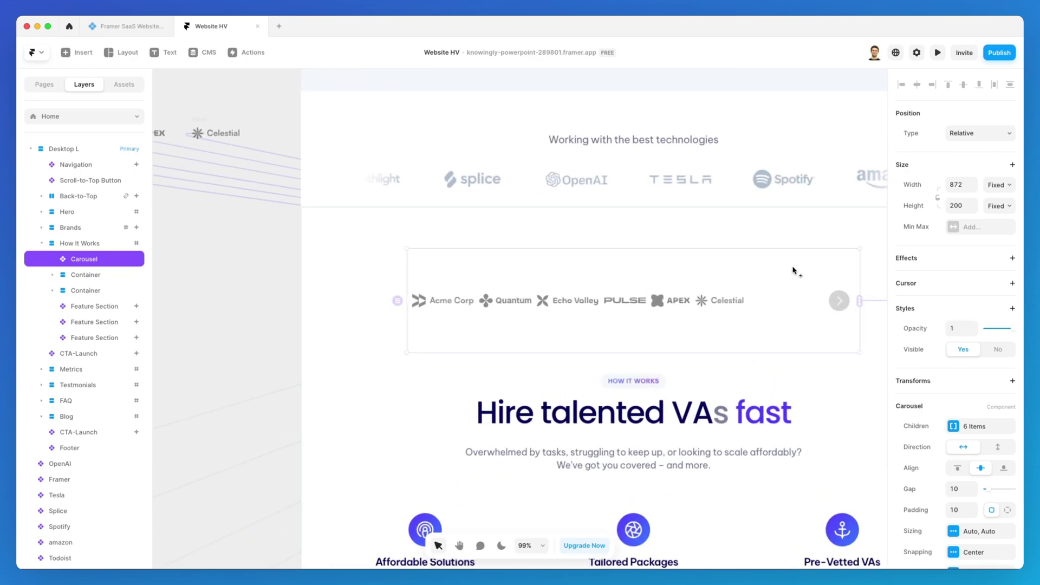
{"action": "key", "text": "super+backslash"}
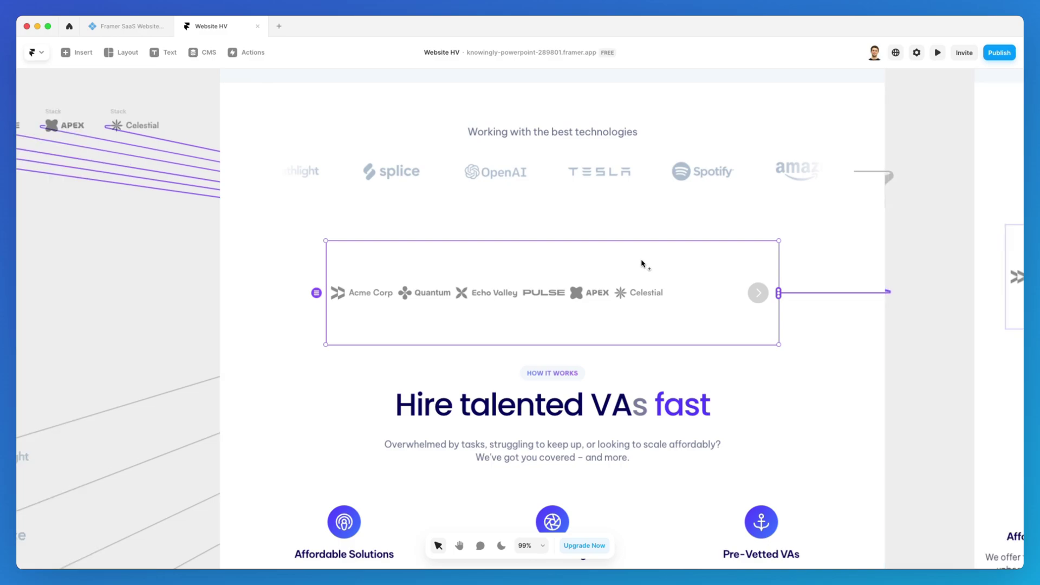
{"action": "scroll", "coordinate": [642, 265], "scroll_direction": "up", "scroll_amount": 3}
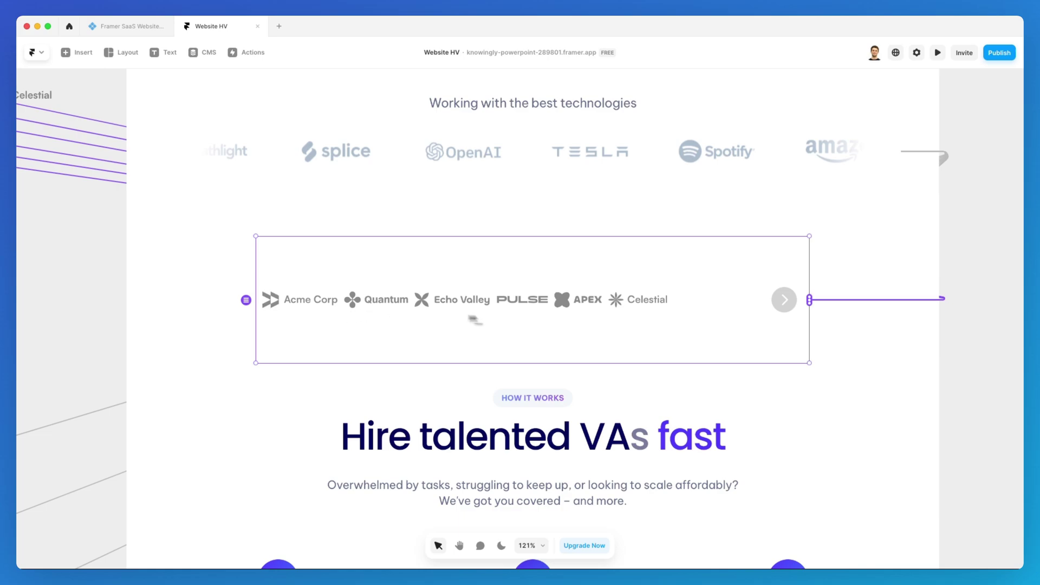
{"action": "key", "text": "super+backslash"}
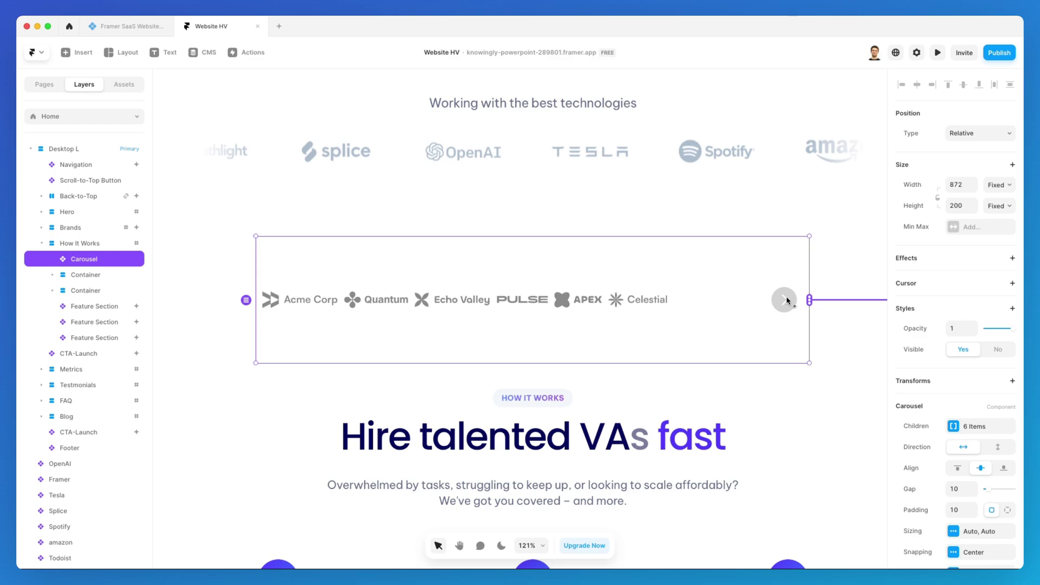
Reorder the Carousel children to Quantum, PULSE, Acme Corp, APEX, Celestial, Echo Valley.
{"action": "scroll", "coordinate": [929, 320], "scroll_direction": "down", "scroll_amount": 5}
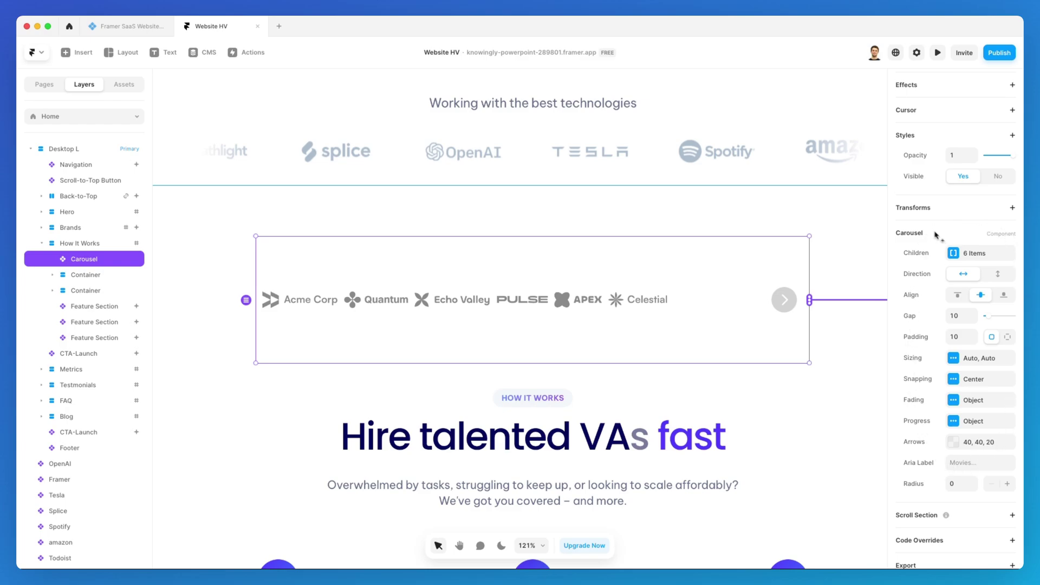
{"action": "left_click", "coordinate": [956, 254]}
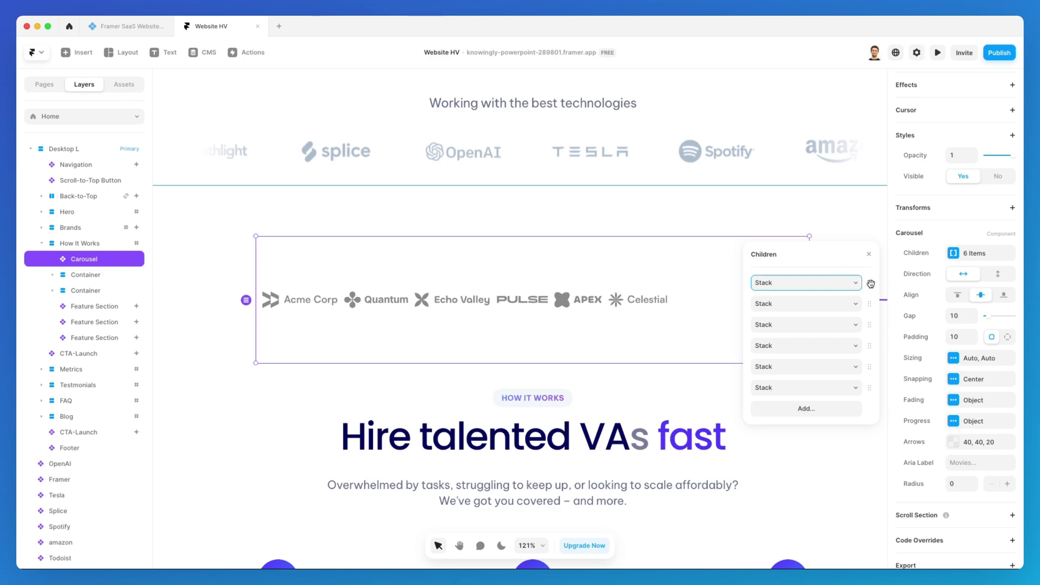
{"action": "left_click_drag", "start_coordinate": [870, 284], "coordinate": [872, 355]}
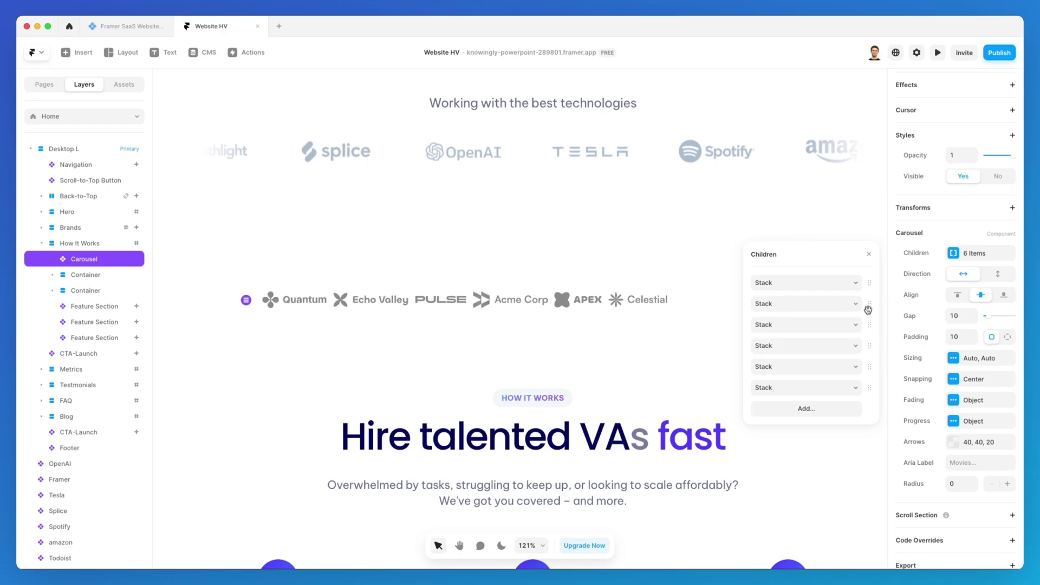
{"action": "left_click_drag", "start_coordinate": [868, 309], "coordinate": [868, 385]}
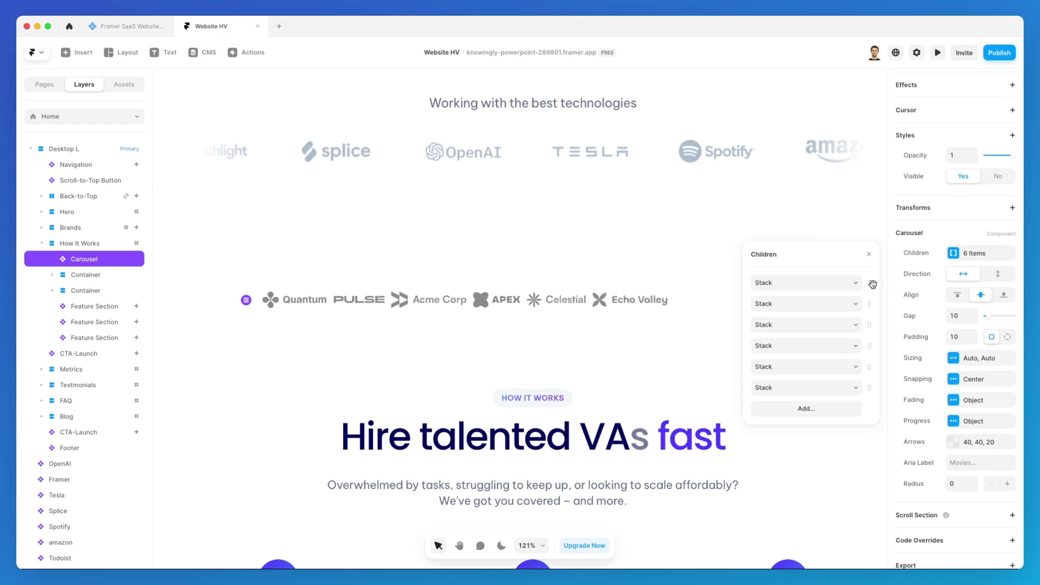
{"action": "left_click_drag", "start_coordinate": [872, 283], "coordinate": [842, 244]}
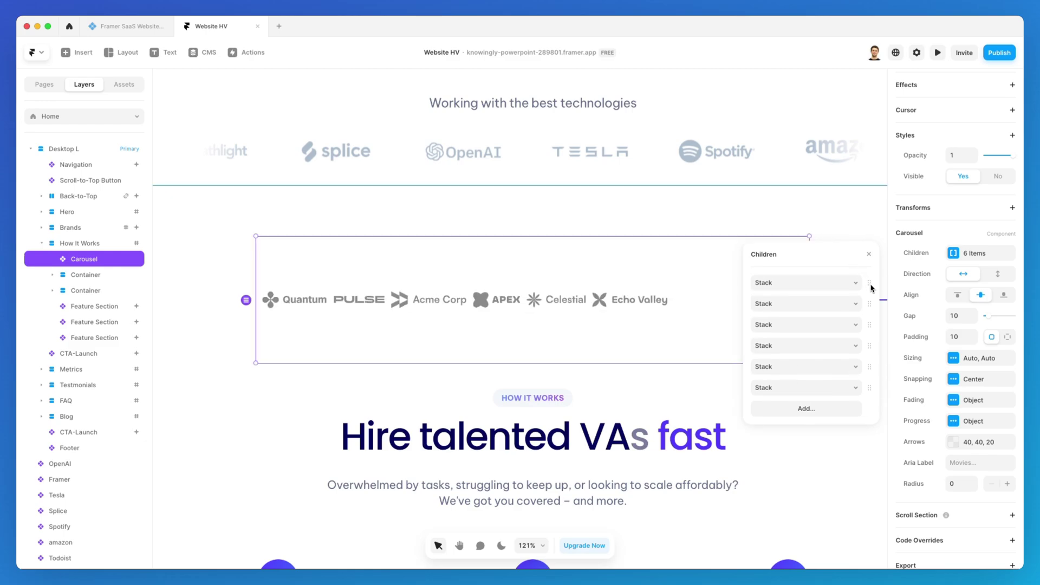
Set the Carousel item width to Stretch so a single logo fills the frame.
{"action": "left_click", "coordinate": [869, 254]}
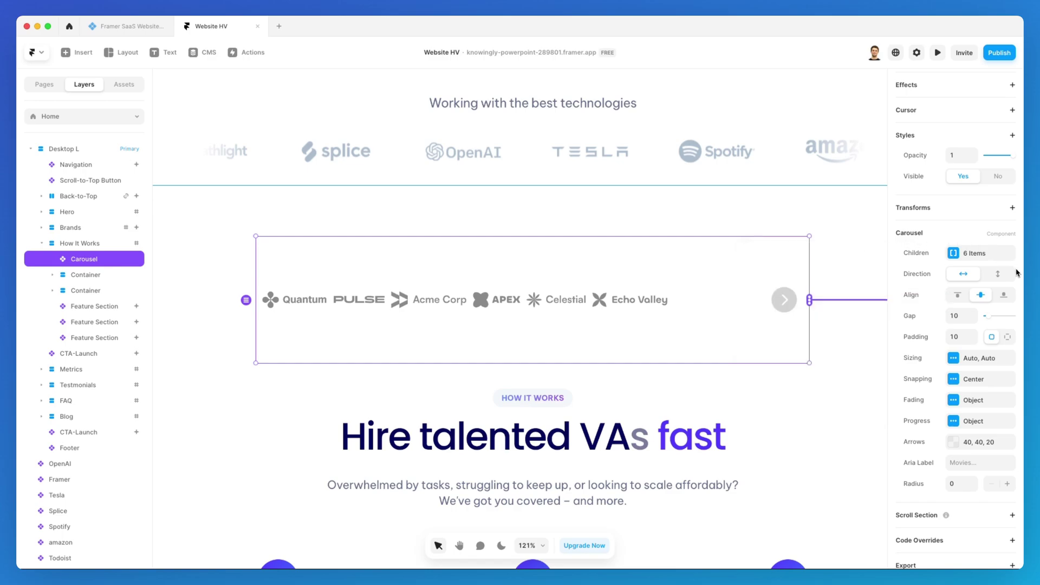
{"action": "left_click", "coordinate": [953, 360]}
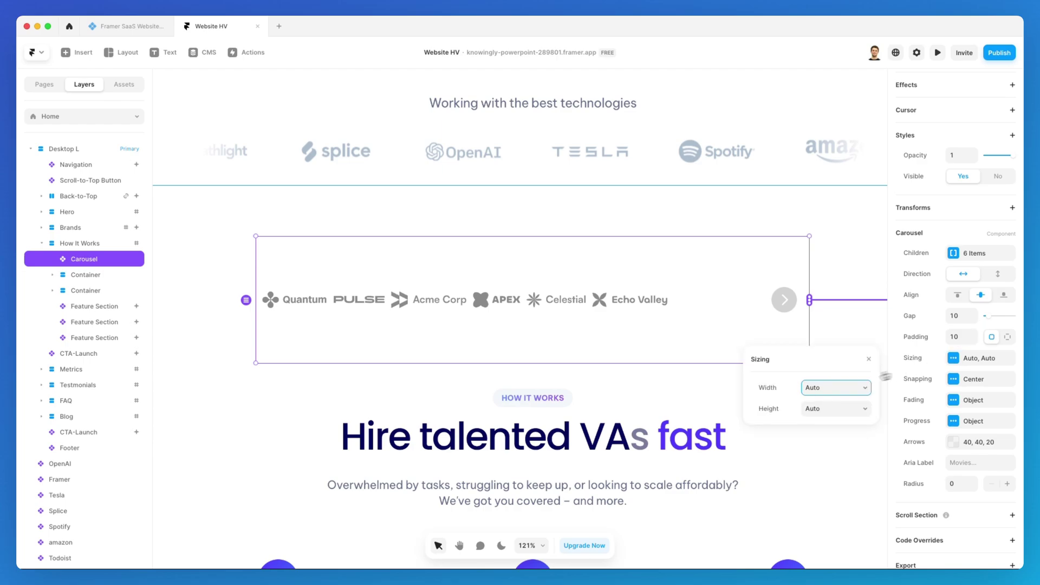
{"action": "left_click", "coordinate": [838, 387]}
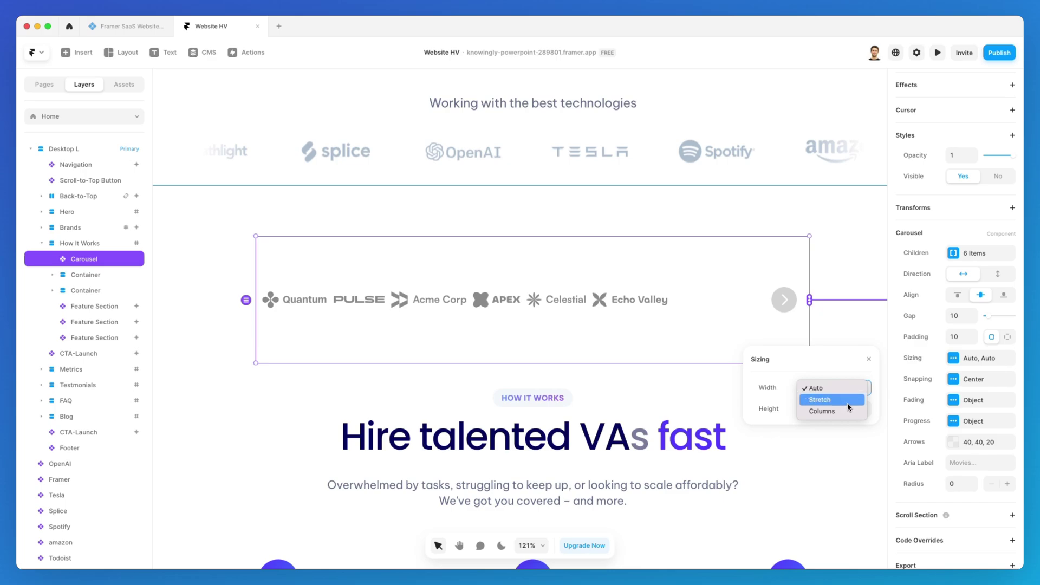
{"action": "left_click", "coordinate": [847, 404]}
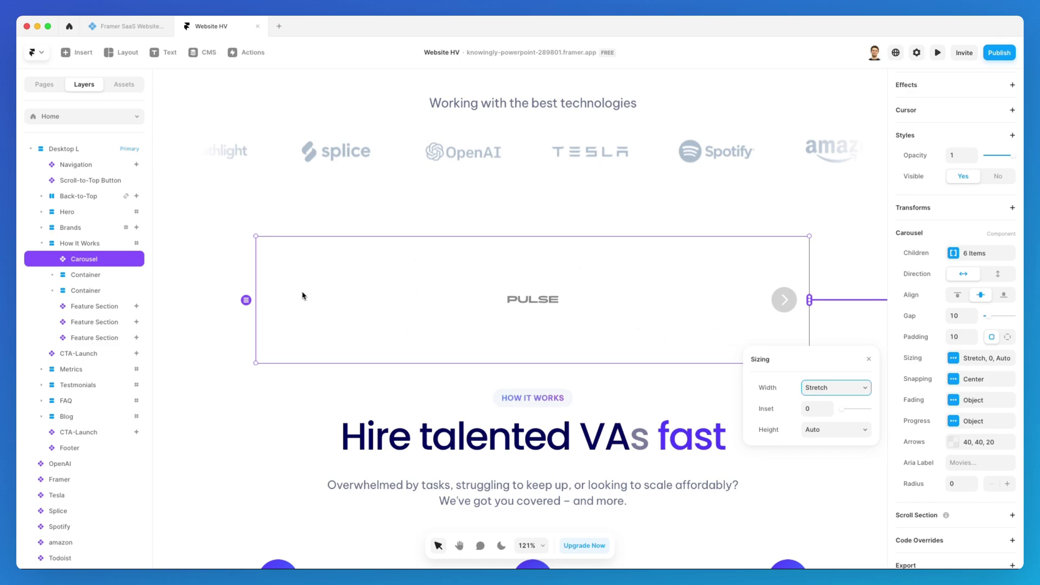
{"action": "left_click", "coordinate": [938, 52]}
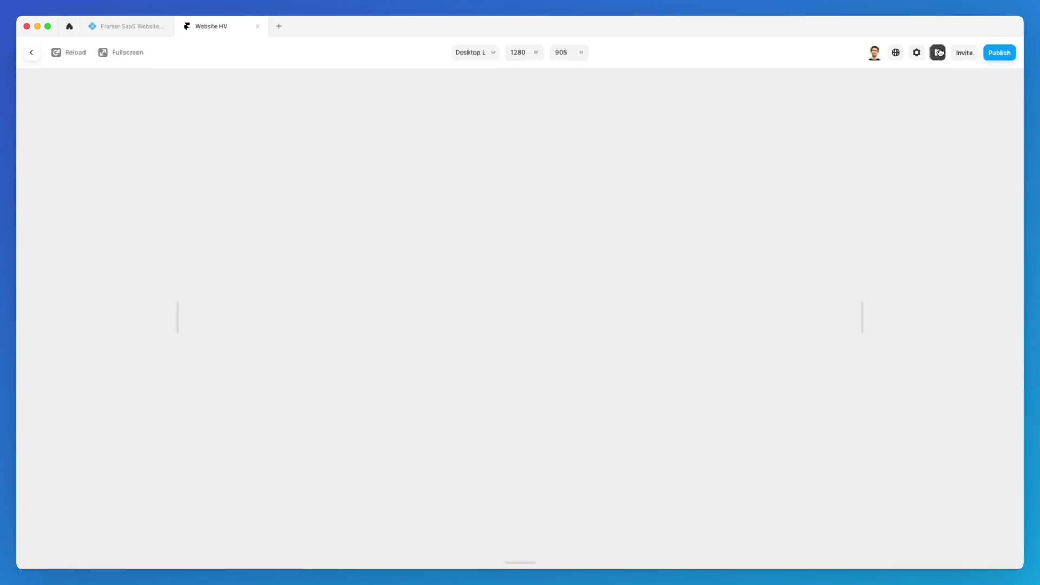
{"action": "scroll", "coordinate": [621, 304], "scroll_direction": "down", "scroll_amount": 10}
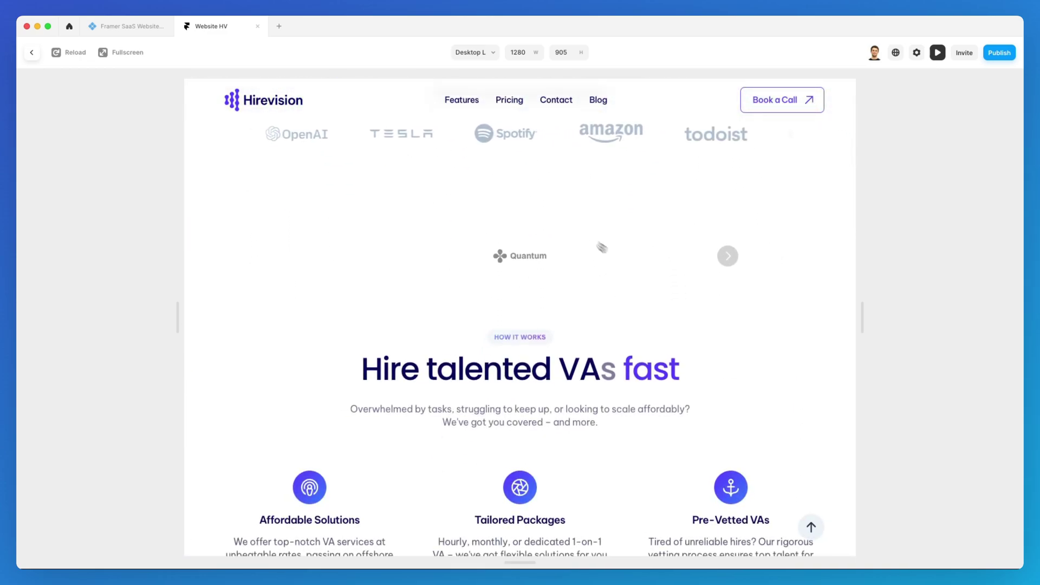
{"action": "left_click", "coordinate": [729, 257]}
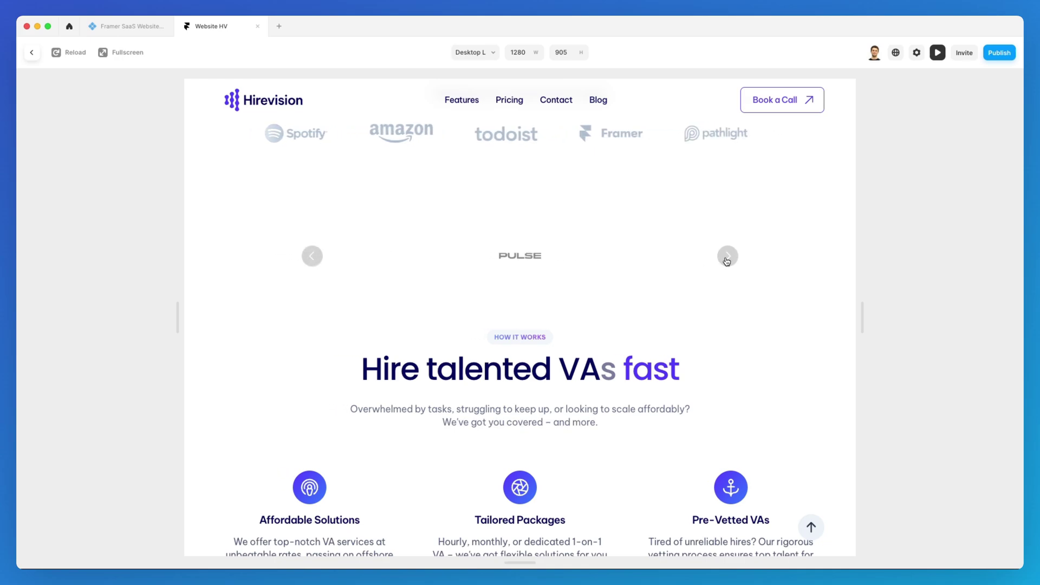
{"action": "left_click", "coordinate": [728, 258]}
{"action": "left_click", "coordinate": [728, 257]}
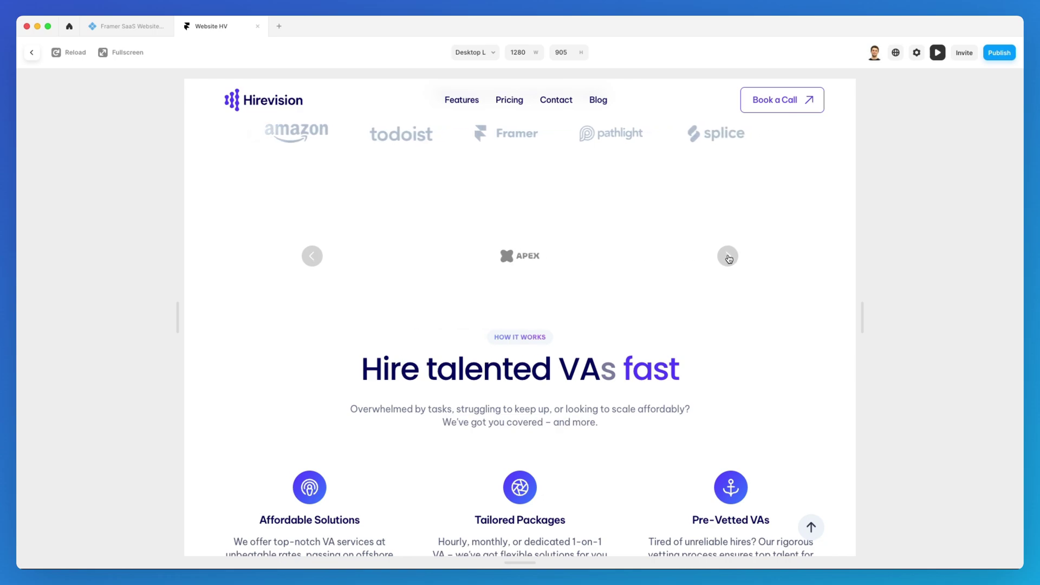
{"action": "left_click", "coordinate": [729, 257]}
{"action": "left_click", "coordinate": [728, 258]}
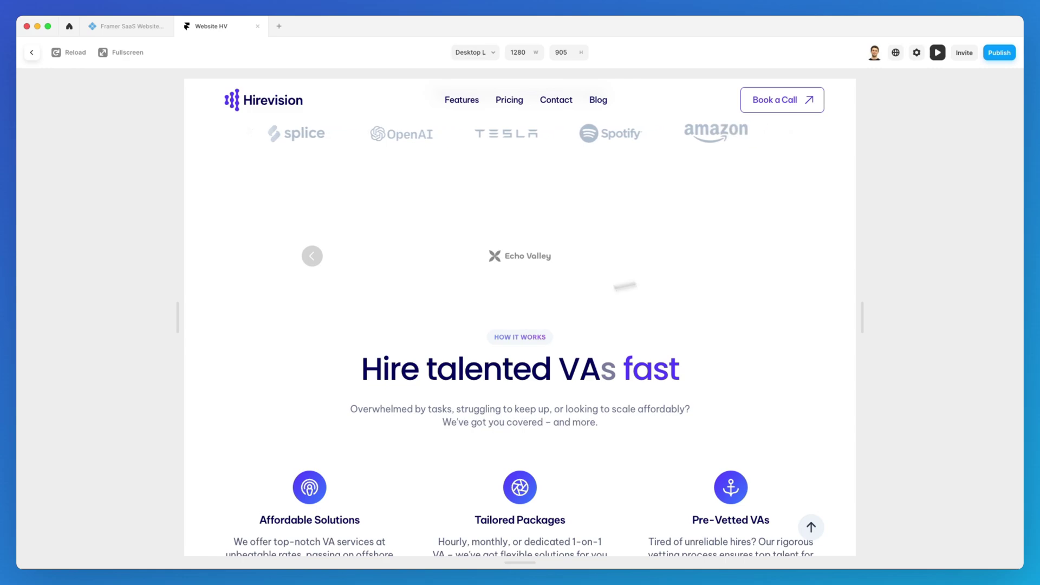
{"action": "left_click", "coordinate": [311, 256]}
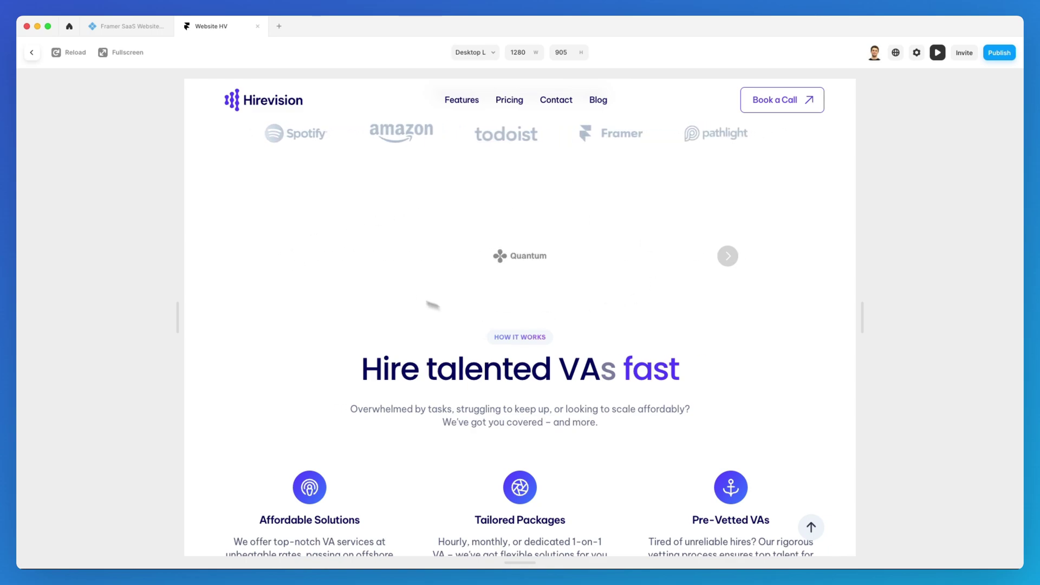
{"action": "scroll", "coordinate": [426, 244], "scroll_direction": "up", "scroll_amount": 2}
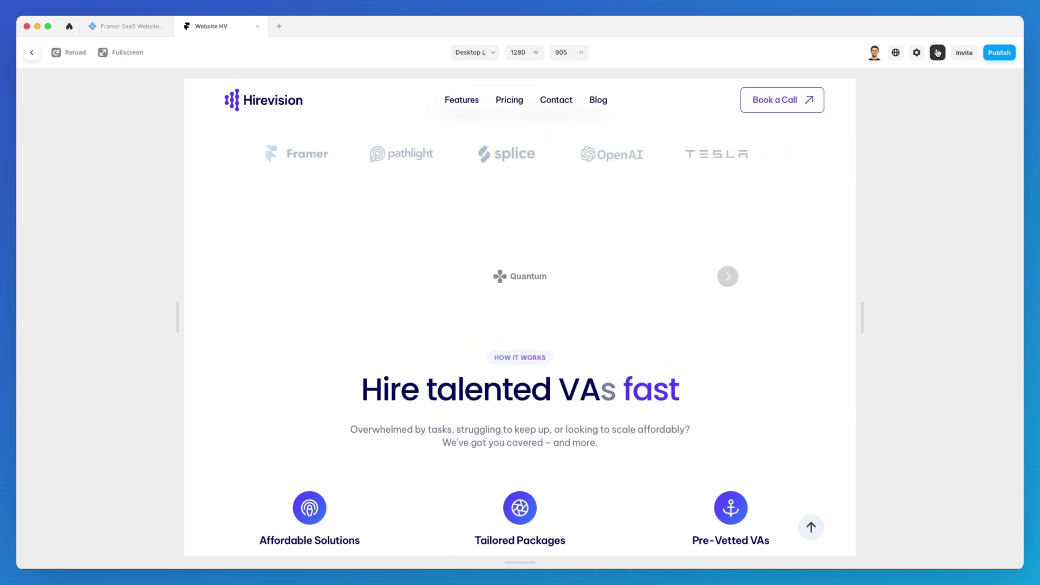
{"action": "left_click", "coordinate": [938, 52]}
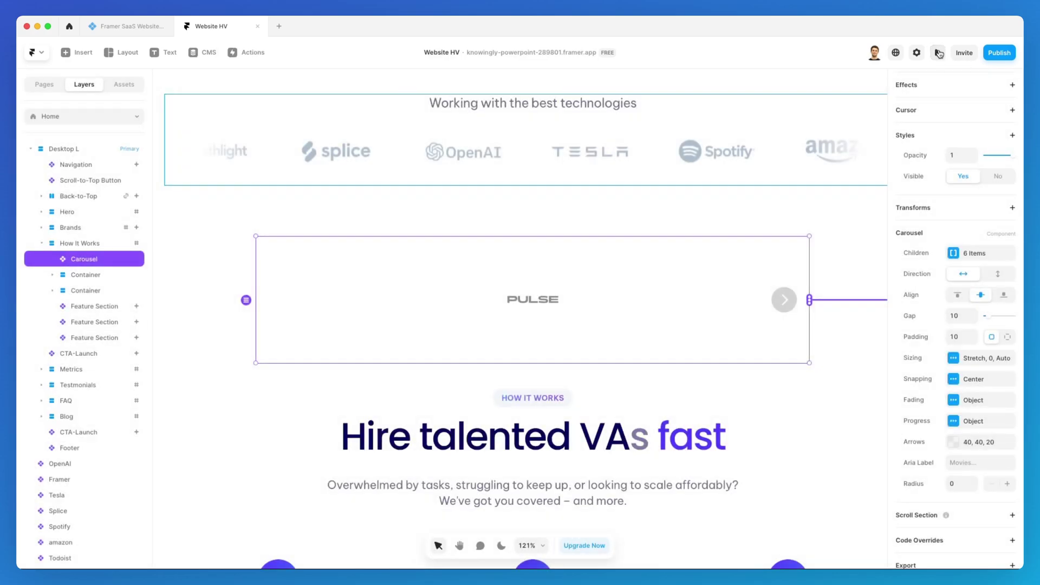
Set the Carousel item width to Columns with a count of 4.
{"action": "left_click", "coordinate": [955, 358]}
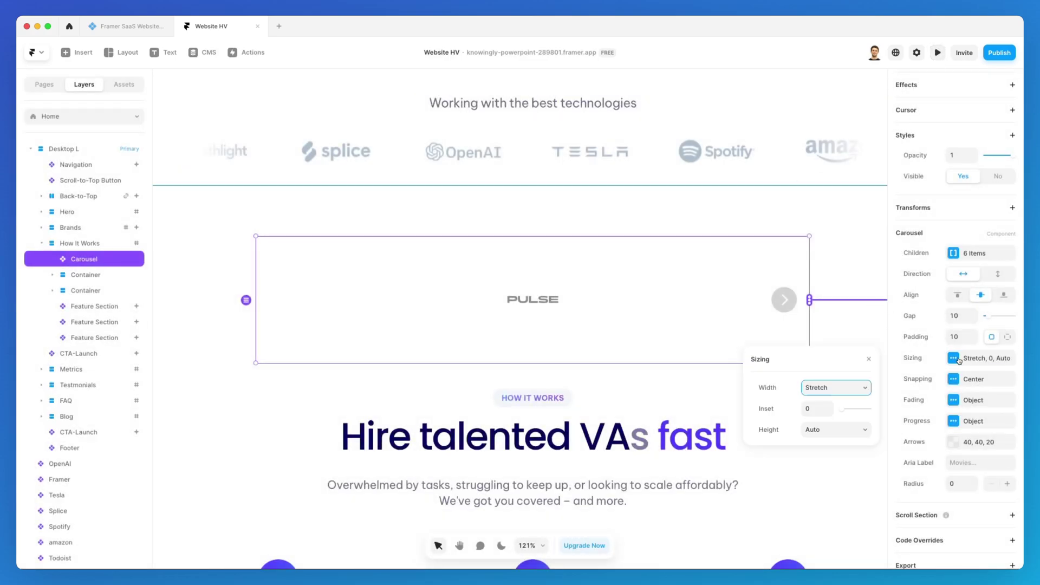
{"action": "left_click", "coordinate": [844, 388]}
{"action": "left_click", "coordinate": [839, 400]}
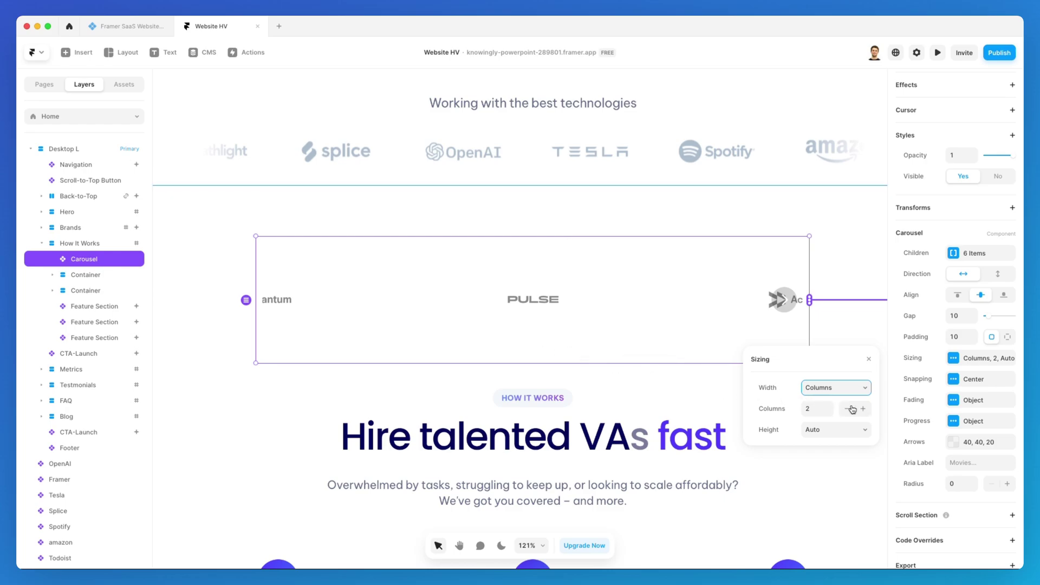
{"action": "left_click", "coordinate": [862, 410]}
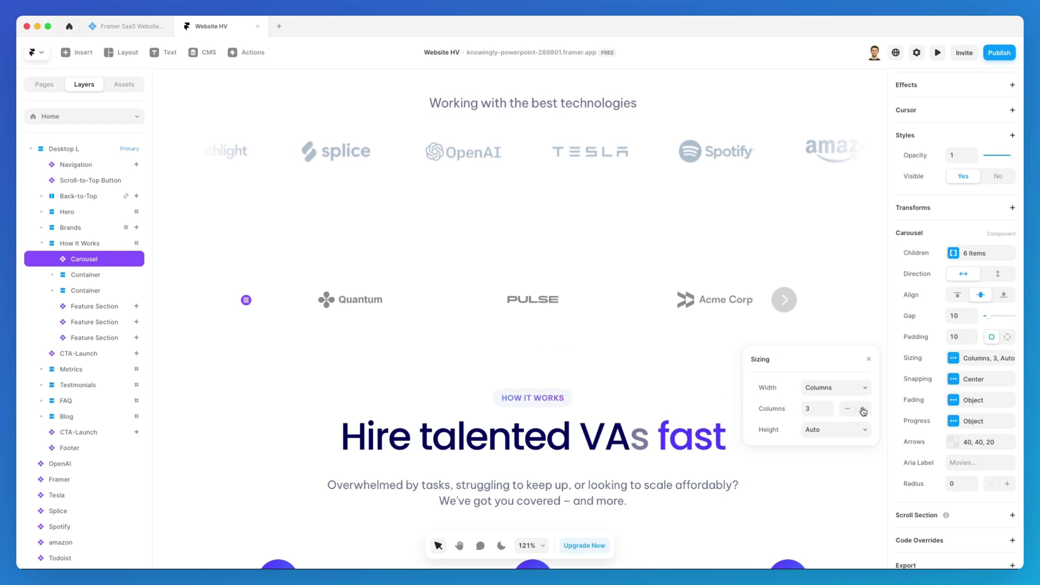
{"action": "left_click", "coordinate": [863, 410]}
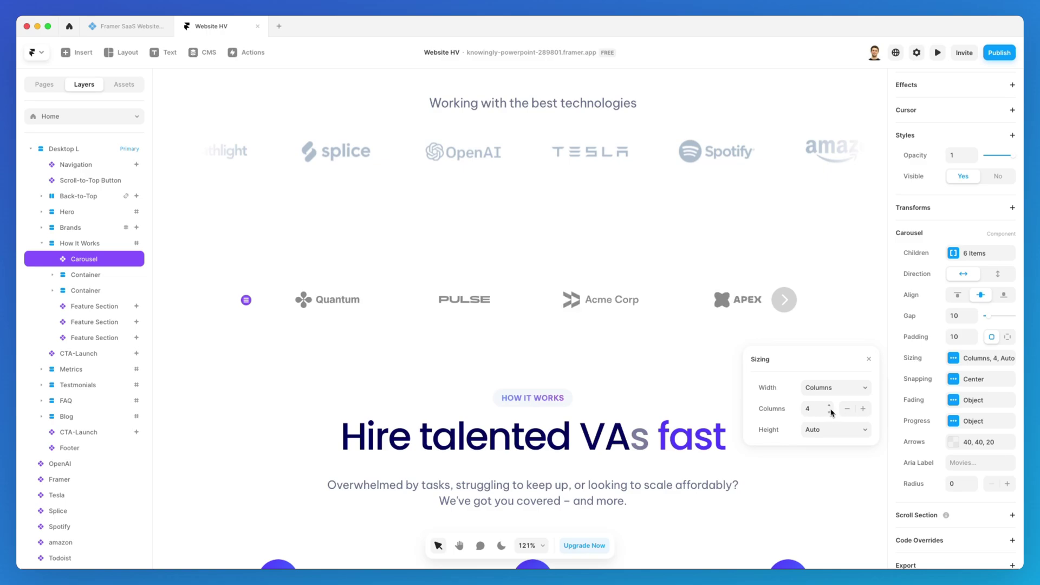
{"action": "left_click", "coordinate": [936, 52]}
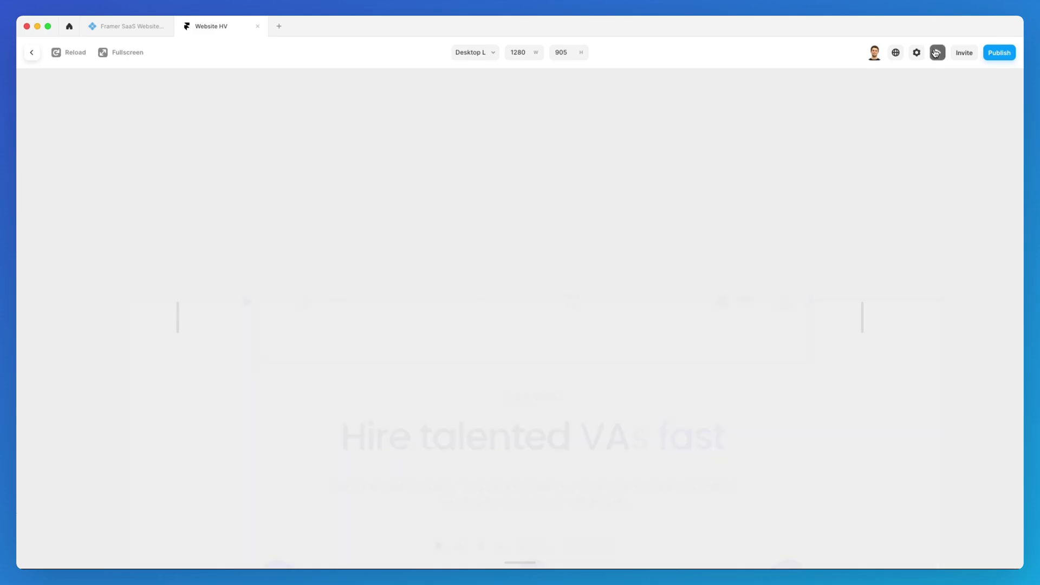
{"action": "scroll", "coordinate": [689, 314], "scroll_direction": "down", "scroll_amount": 4}
{"action": "scroll", "coordinate": [692, 312], "scroll_direction": "down", "scroll_amount": 5}
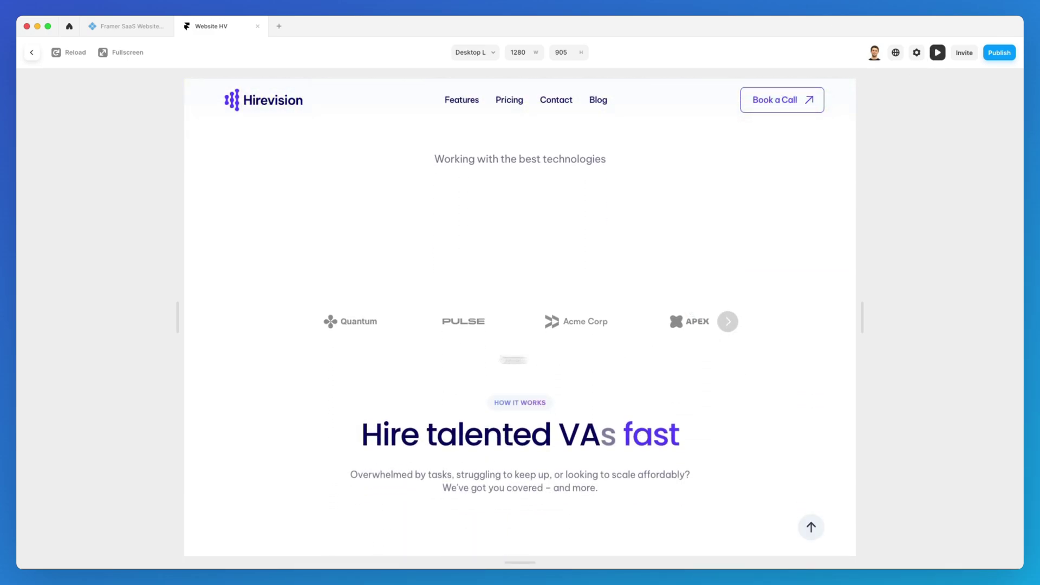
{"action": "left_click", "coordinate": [729, 322]}
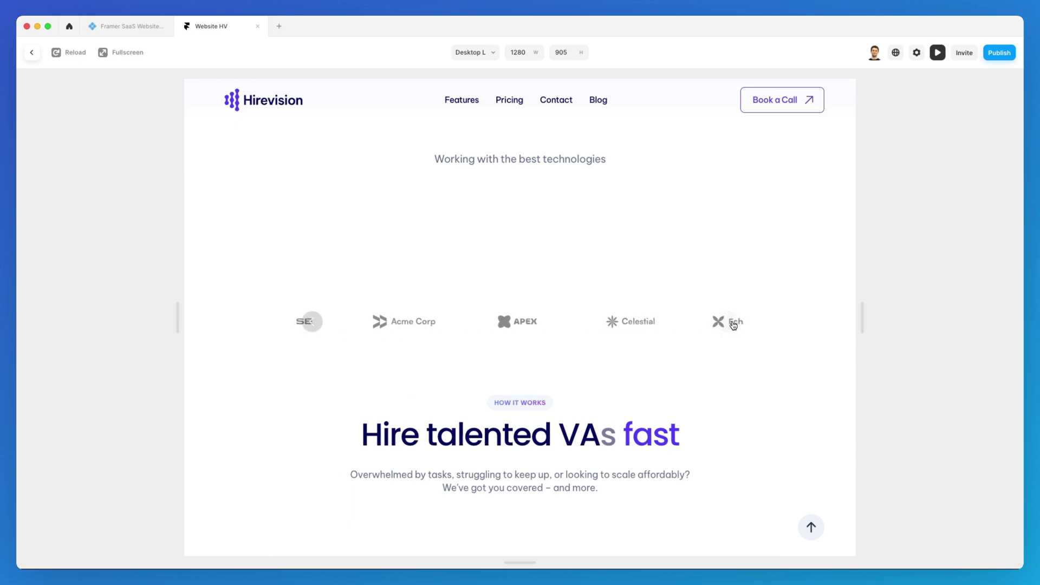
{"action": "left_click", "coordinate": [319, 324]}
{"action": "left_click", "coordinate": [728, 321]}
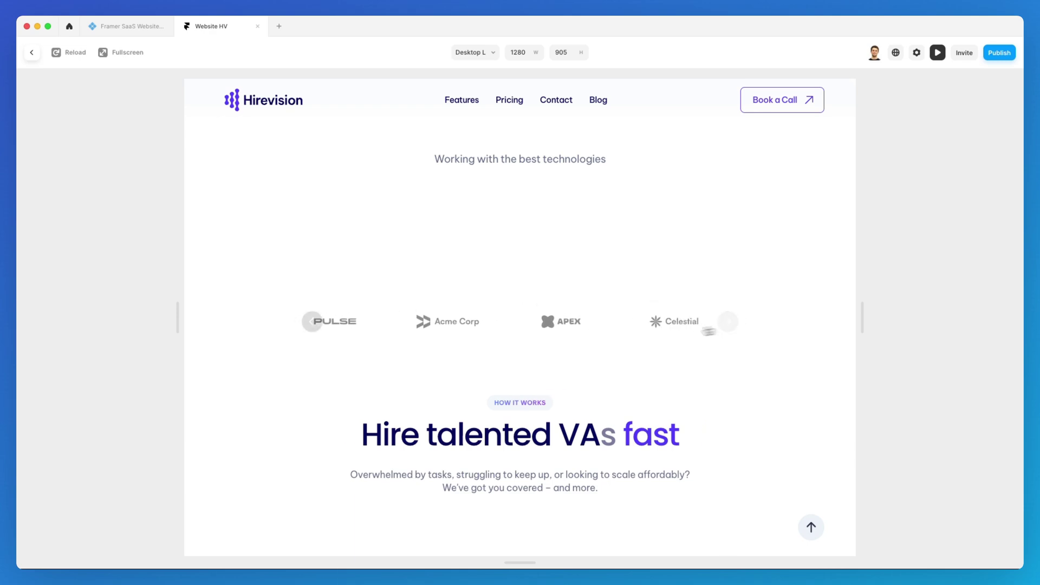
{"action": "left_click", "coordinate": [314, 321]}
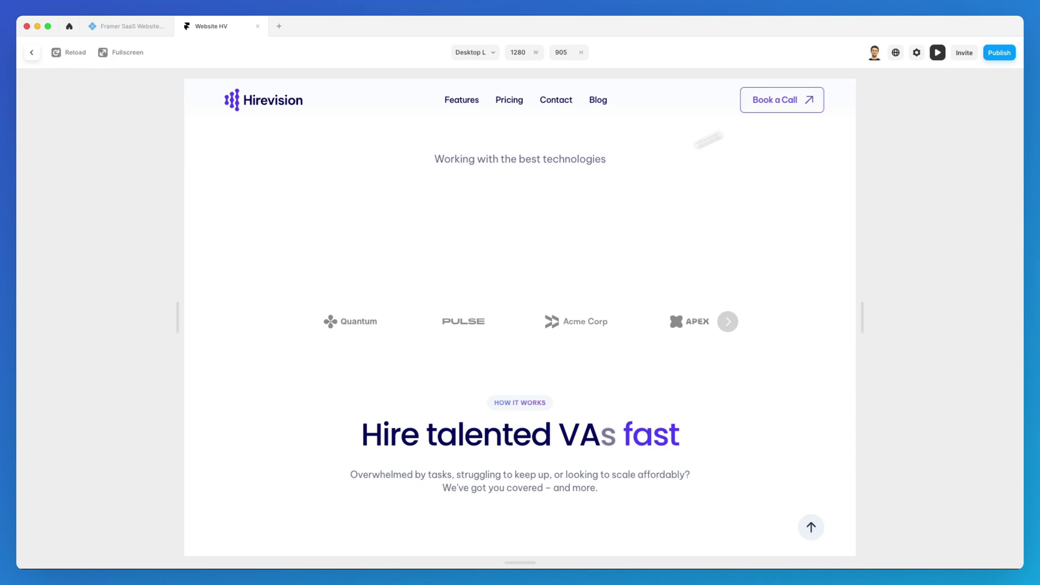
{"action": "left_click", "coordinate": [937, 53]}
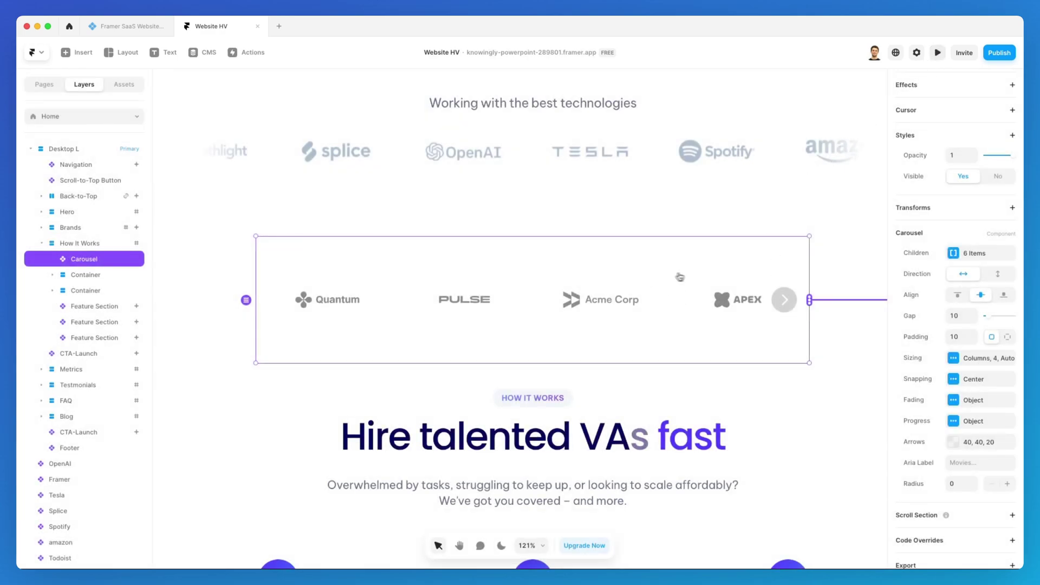
Try direction and alignment options, keep horizontal/center, then set Gap 0 and Padding 57.
{"action": "left_click", "coordinate": [1000, 273]}
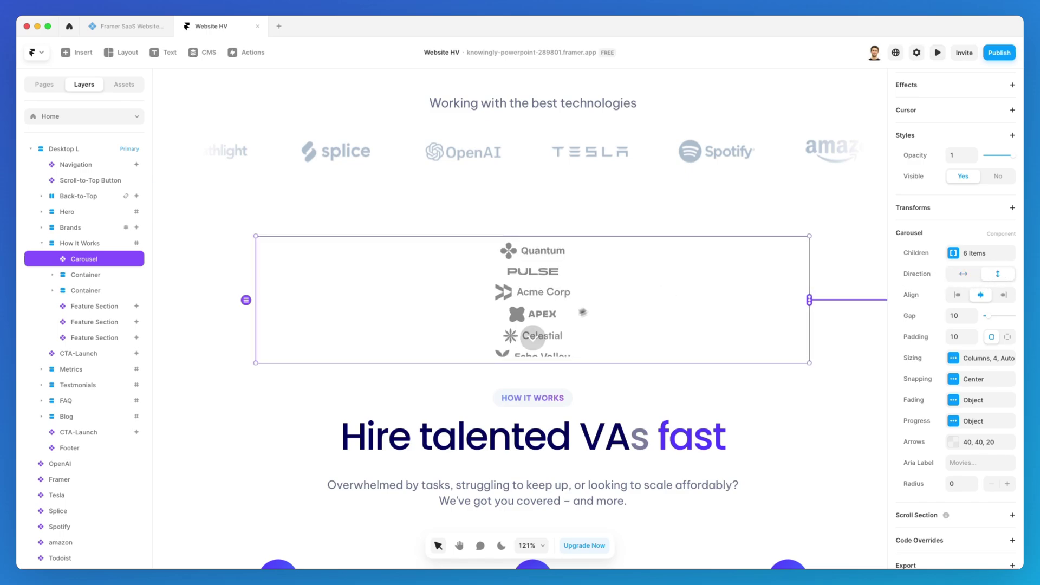
{"action": "left_click", "coordinate": [963, 273]}
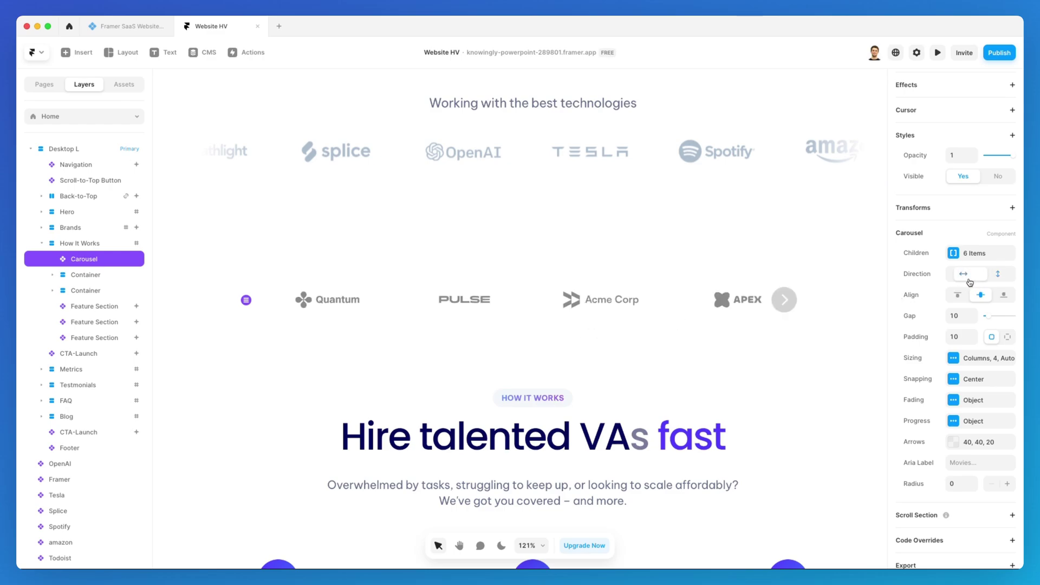
{"action": "left_click", "coordinate": [958, 296]}
{"action": "left_click", "coordinate": [1003, 296]}
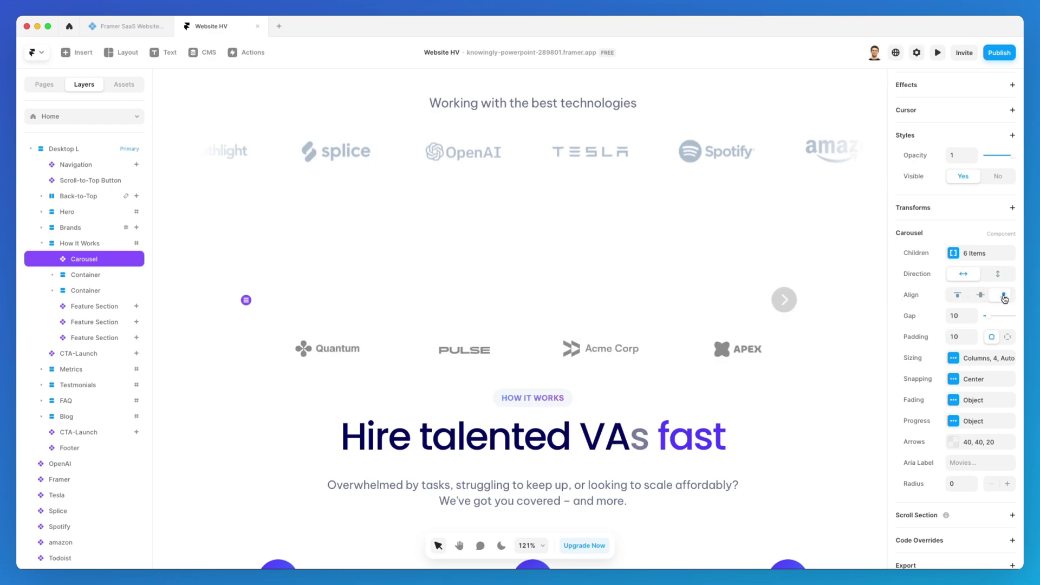
{"action": "left_click", "coordinate": [958, 296]}
{"action": "left_click", "coordinate": [981, 296]}
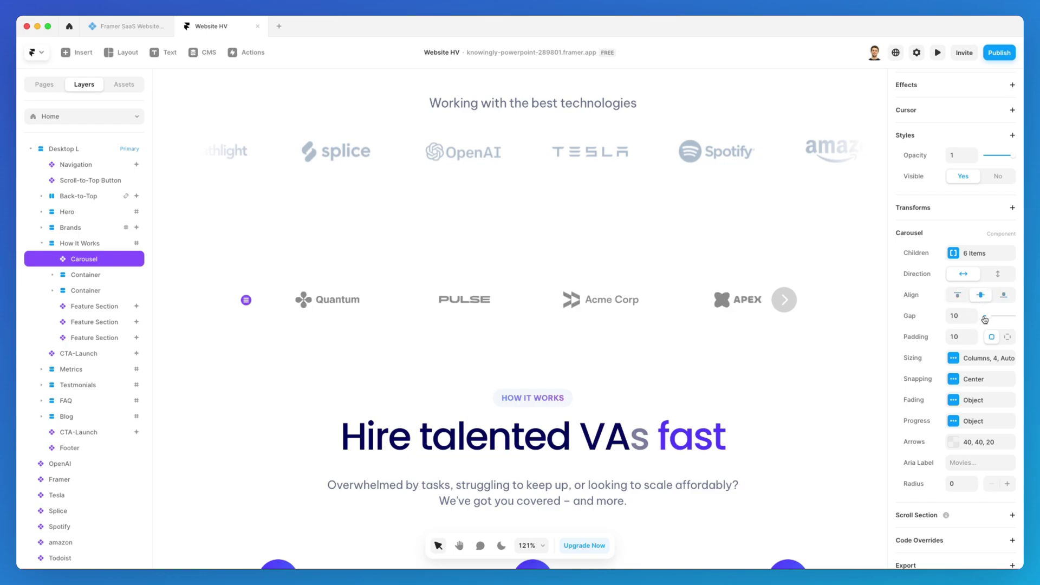
{"action": "left_click_drag", "start_coordinate": [986, 315], "coordinate": [957, 318]}
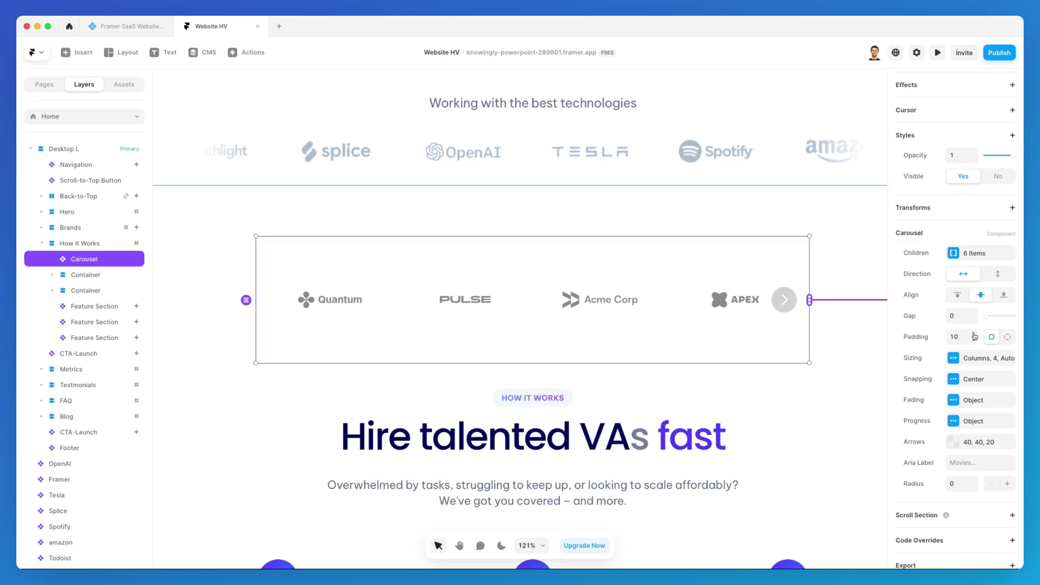
{"action": "left_click_drag", "start_coordinate": [974, 336], "coordinate": [974, 336]}
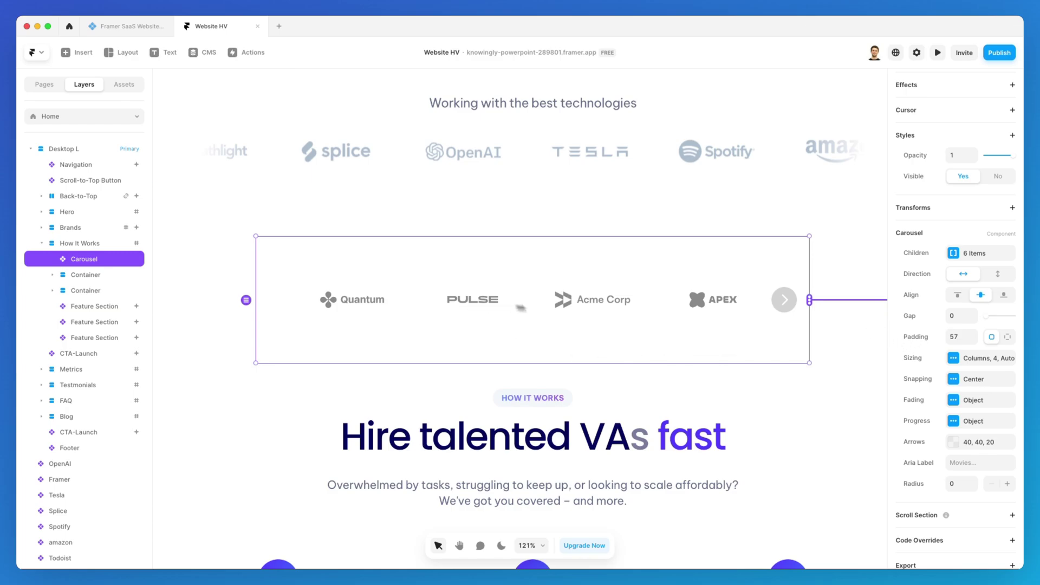
{"action": "left_click", "coordinate": [968, 360]}
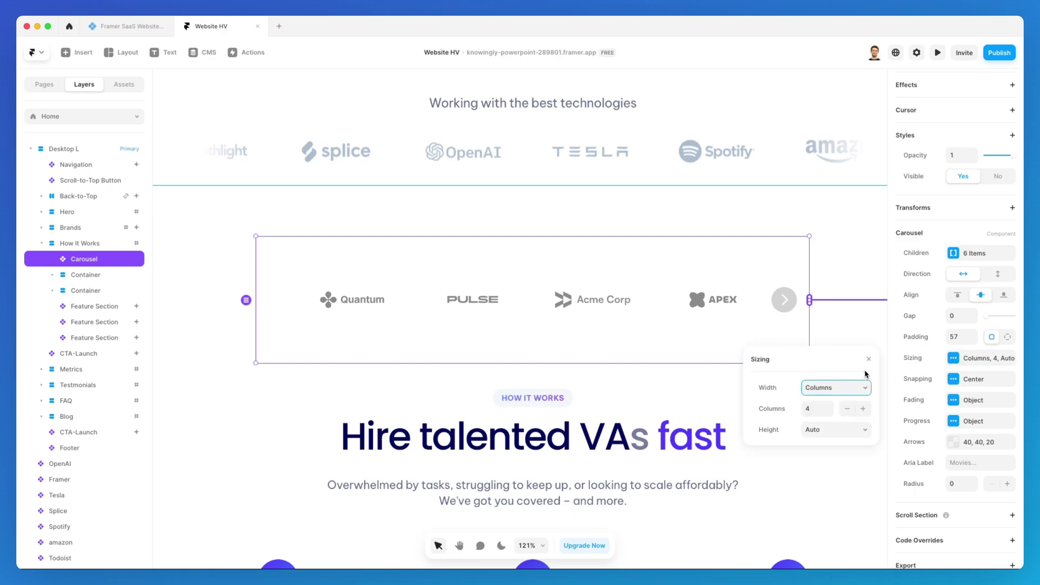
{"action": "left_click", "coordinate": [854, 428]}
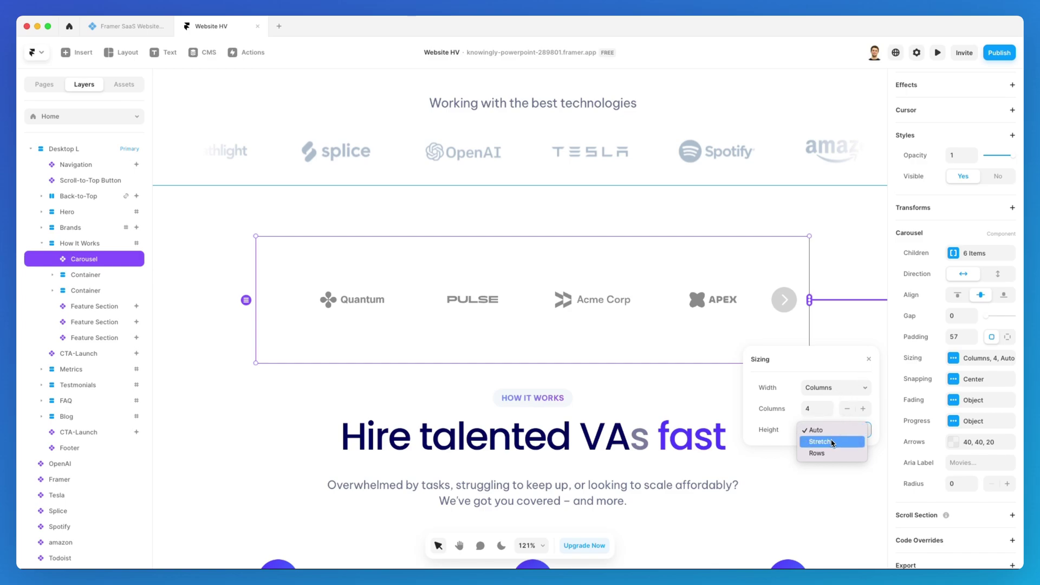
{"action": "left_click", "coordinate": [869, 362]}
{"action": "left_click", "coordinate": [868, 361]}
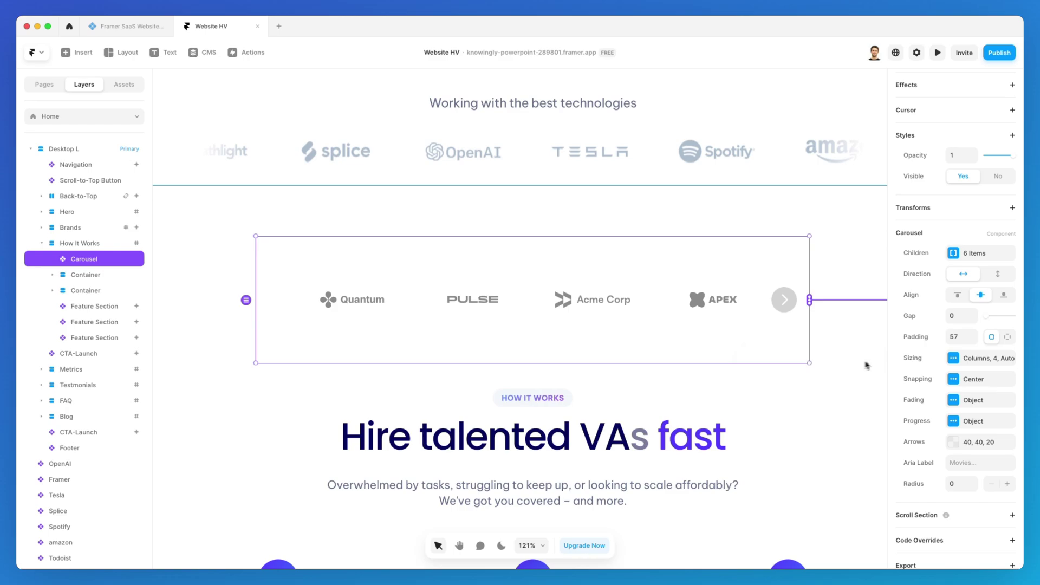
Toggle snapping Enable and Fluid and restore them, leaving snapping on with Fluid off.
{"action": "left_click", "coordinate": [957, 380]}
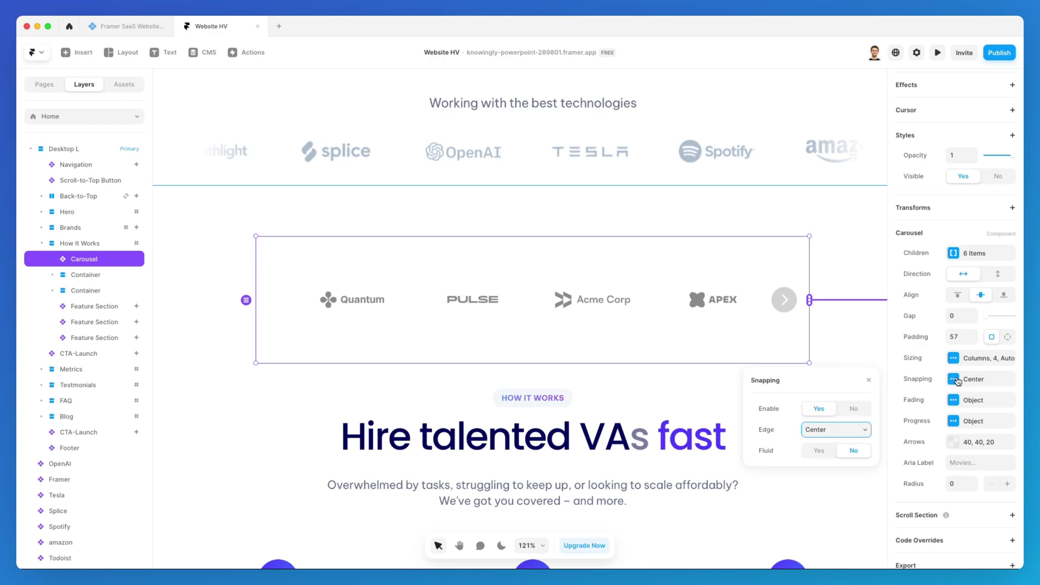
{"action": "left_click", "coordinate": [852, 409]}
{"action": "left_click", "coordinate": [821, 410]}
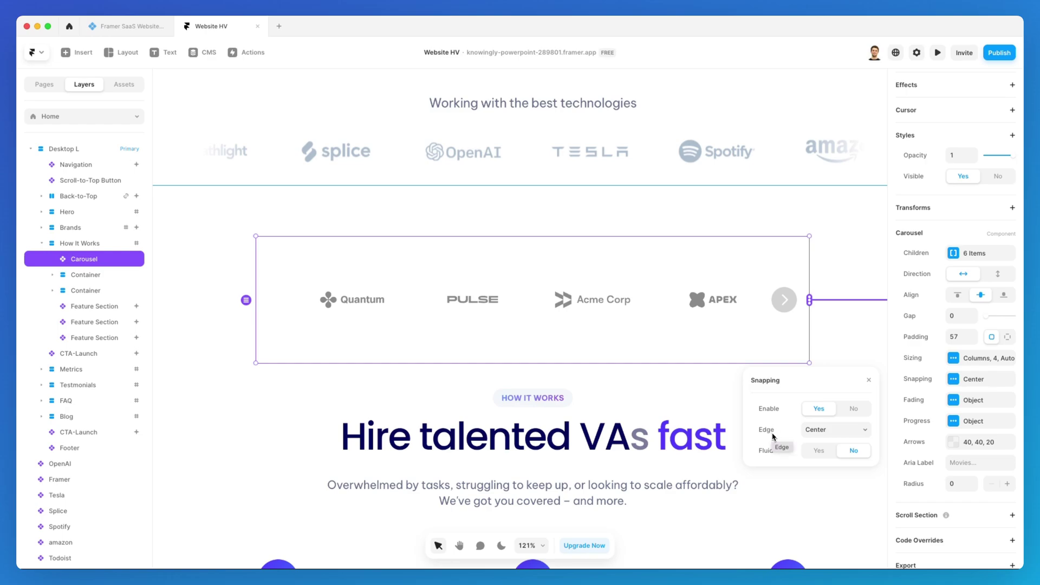
{"action": "left_click", "coordinate": [818, 452]}
{"action": "left_click", "coordinate": [851, 454]}
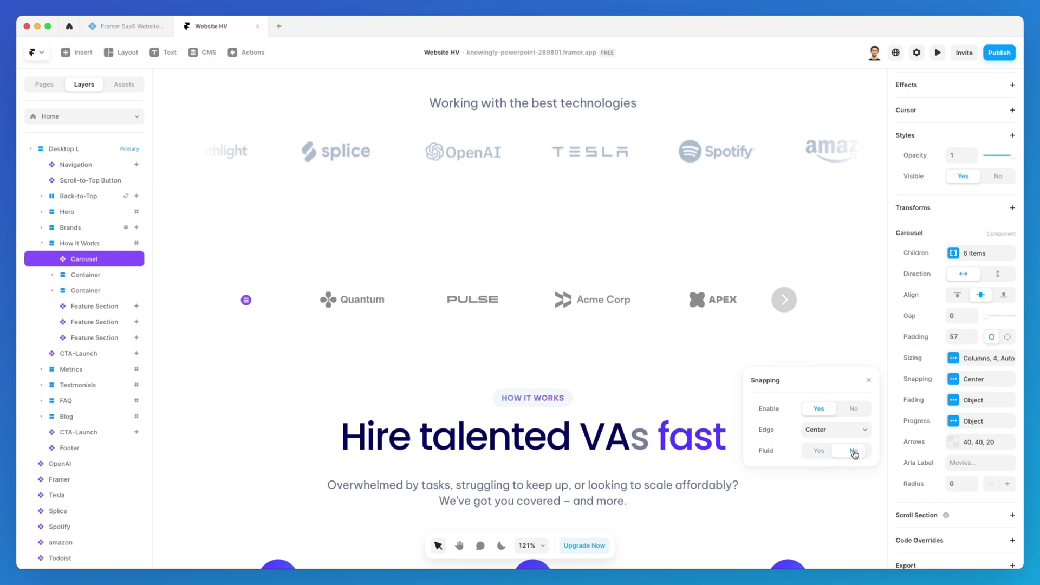
{"action": "left_click", "coordinate": [870, 382]}
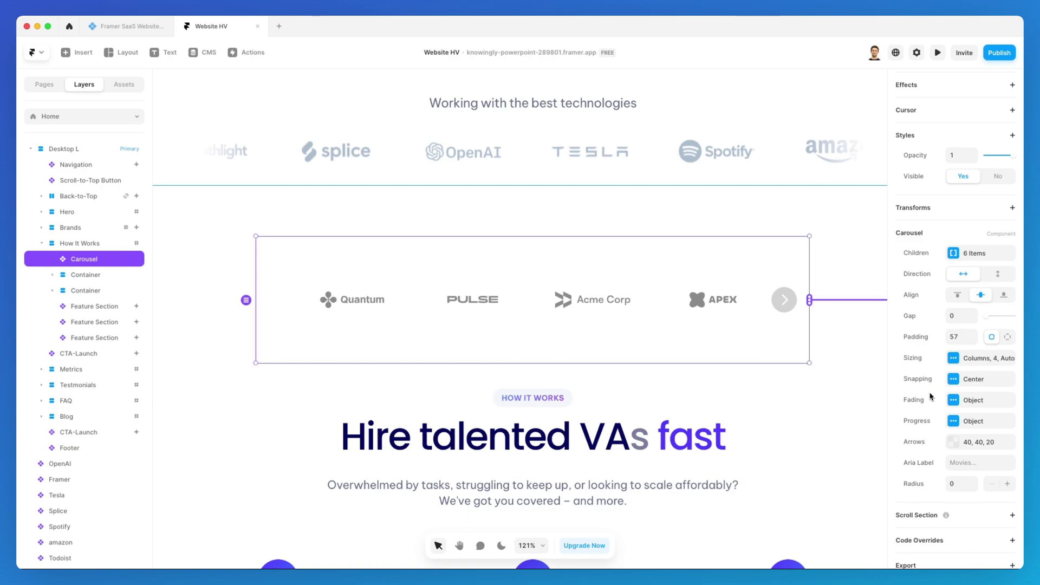
Set Progress to Scroll Bar and test the arrows and scrollbar in a live preview.
{"action": "left_click", "coordinate": [953, 421]}
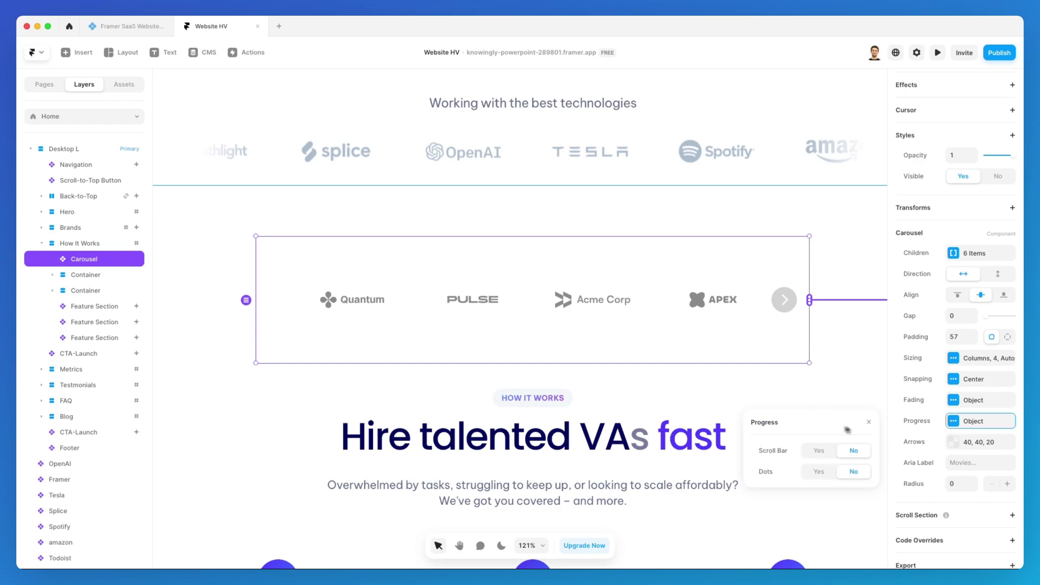
{"action": "left_click", "coordinate": [819, 451]}
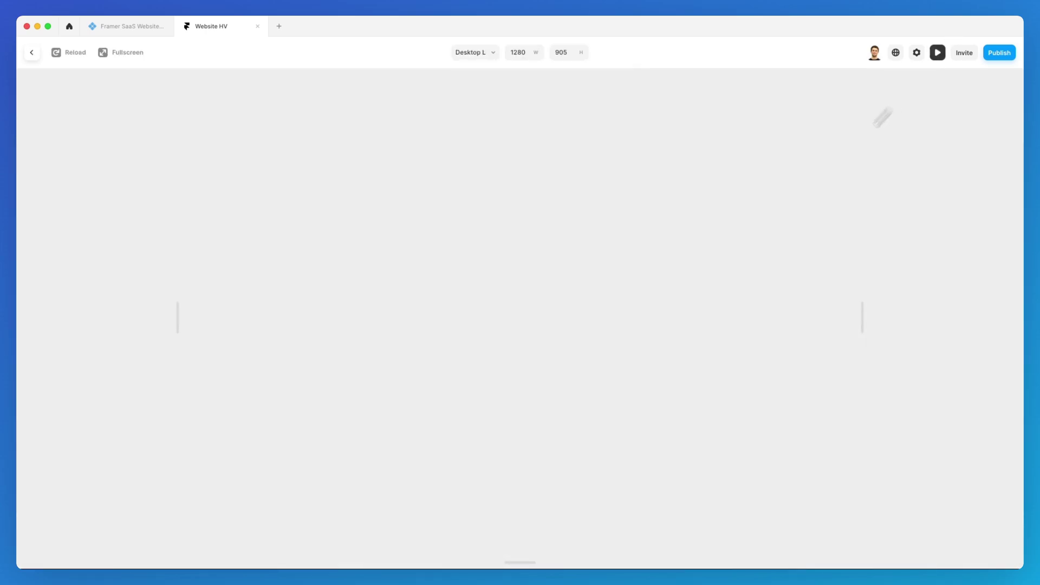
{"action": "left_click", "coordinate": [938, 53]}
{"action": "scroll", "coordinate": [658, 309], "scroll_direction": "down", "scroll_amount": 8}
{"action": "left_click", "coordinate": [726, 313]}
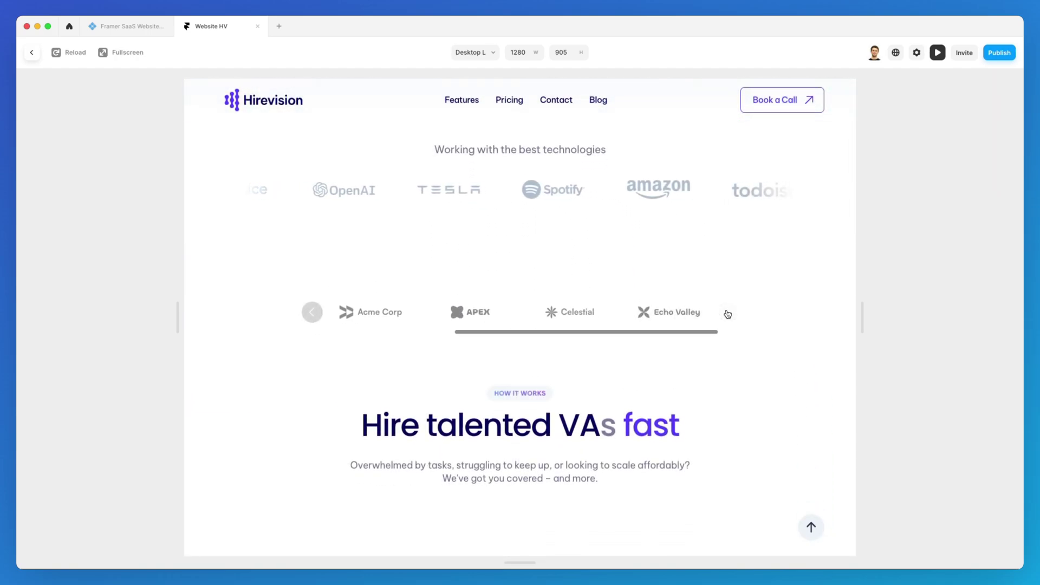
{"action": "left_click", "coordinate": [316, 320]}
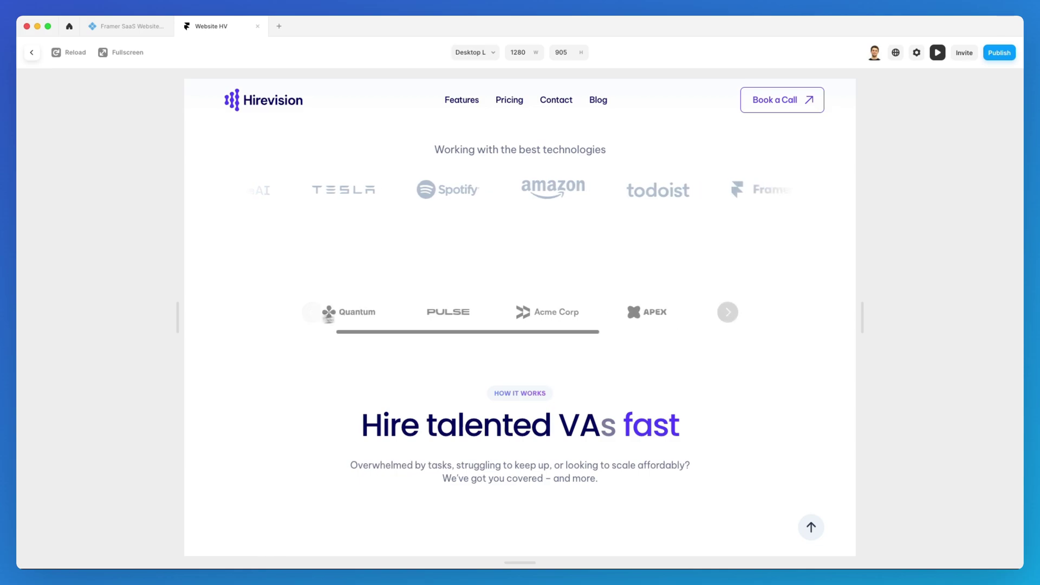
{"action": "left_click", "coordinate": [722, 314]}
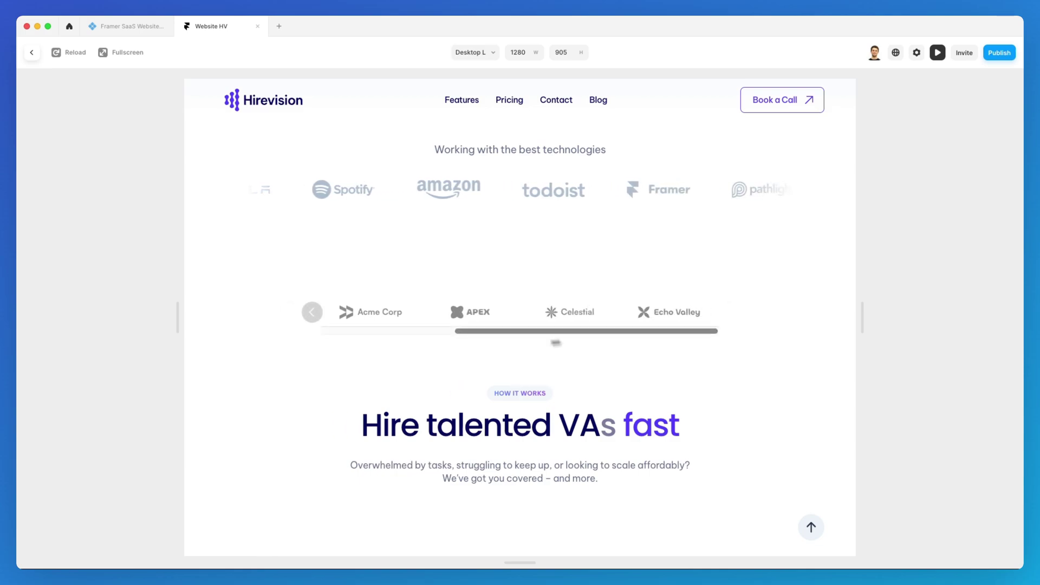
{"action": "left_click_drag", "start_coordinate": [605, 331], "coordinate": [363, 338]}
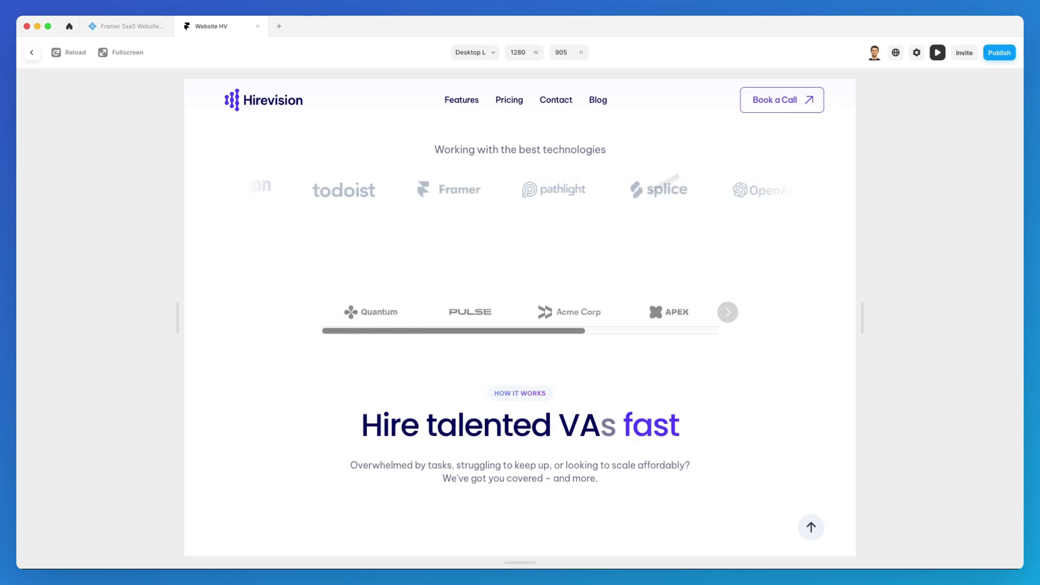
{"action": "key", "text": "Escape"}
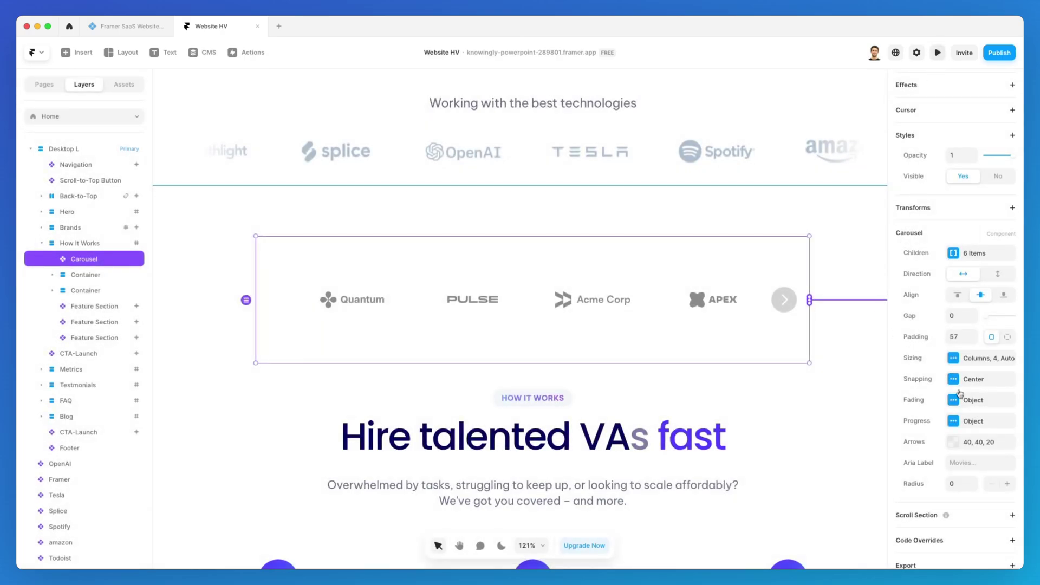
Switch the carousel progress indicator to dots with size 5, inset 9 and gap 8.
{"action": "left_click", "coordinate": [955, 423]}
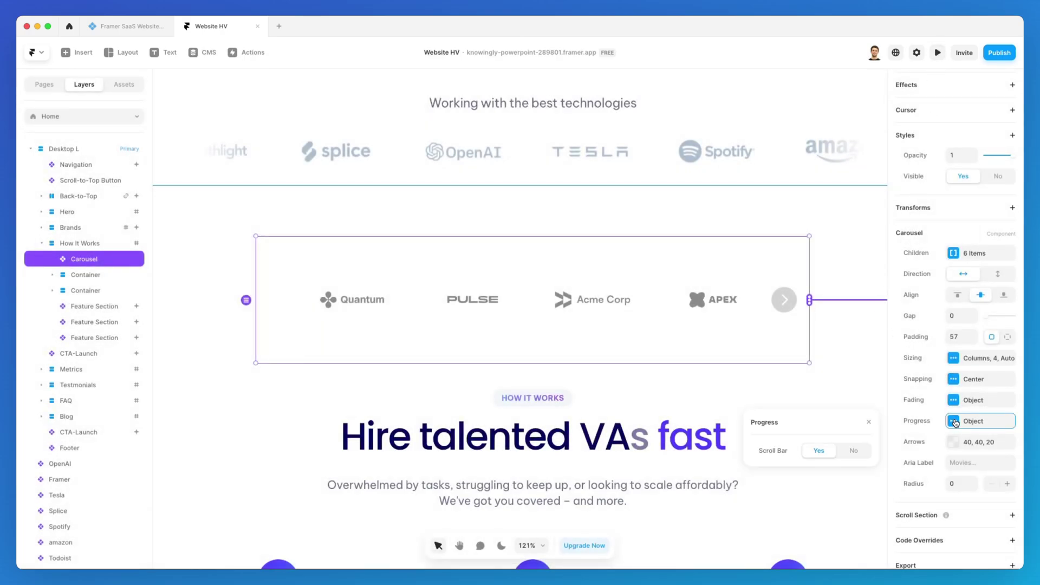
{"action": "left_click", "coordinate": [852, 450]}
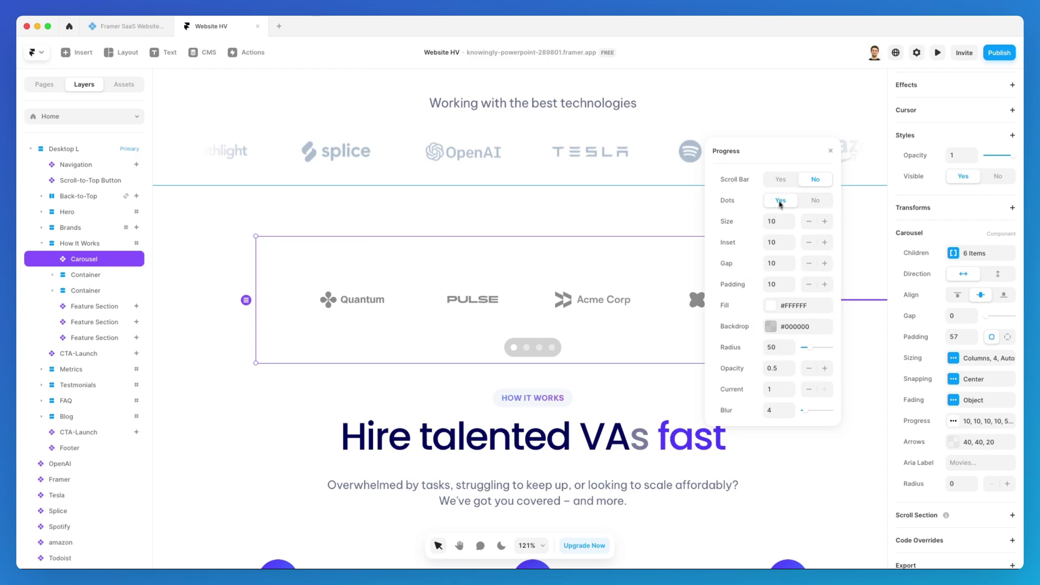
{"action": "left_click", "coordinate": [814, 201]}
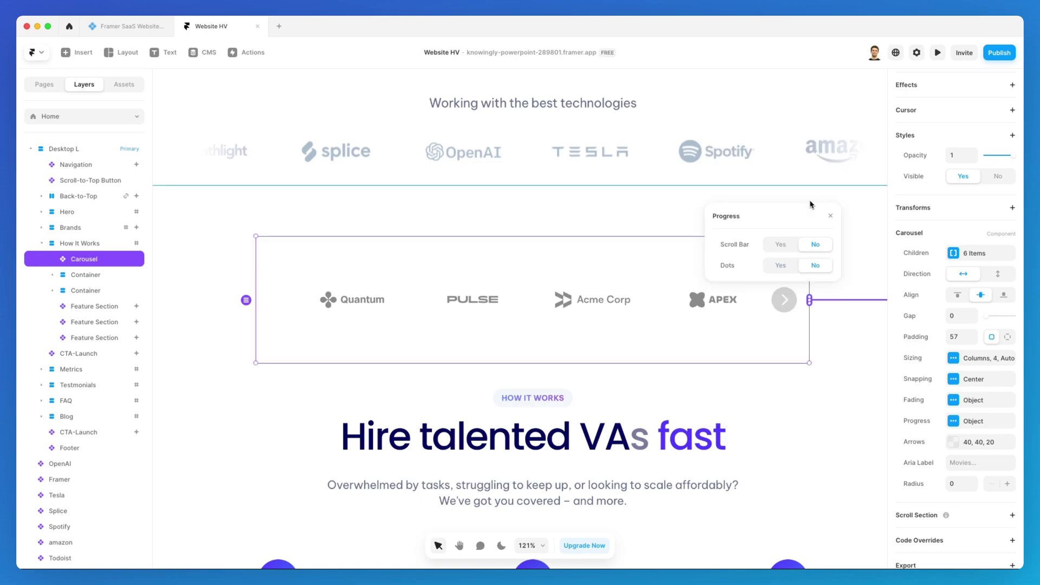
{"action": "left_click", "coordinate": [792, 264]}
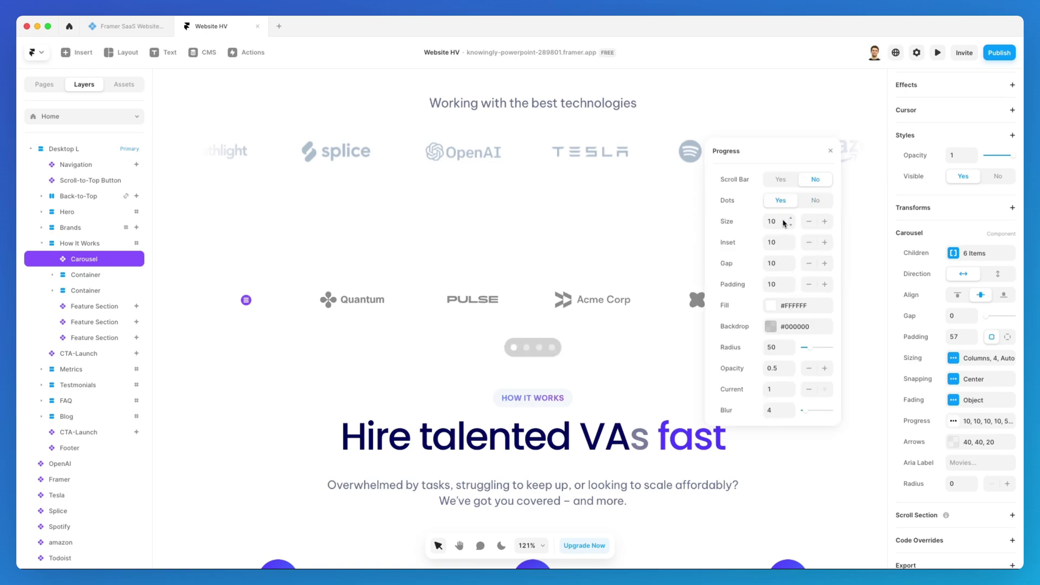
{"action": "left_click", "coordinate": [809, 222]}
{"action": "left_click", "coordinate": [809, 221]}
{"action": "left_click", "coordinate": [809, 222]}
{"action": "left_click", "coordinate": [810, 222]}
{"action": "left_click", "coordinate": [810, 221]}
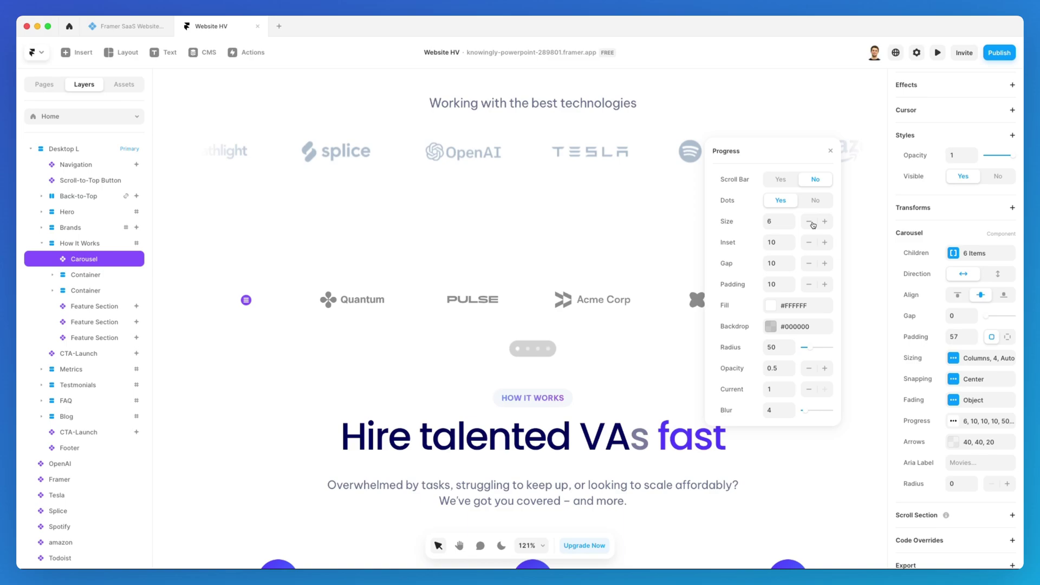
{"action": "left_click", "coordinate": [807, 242]}
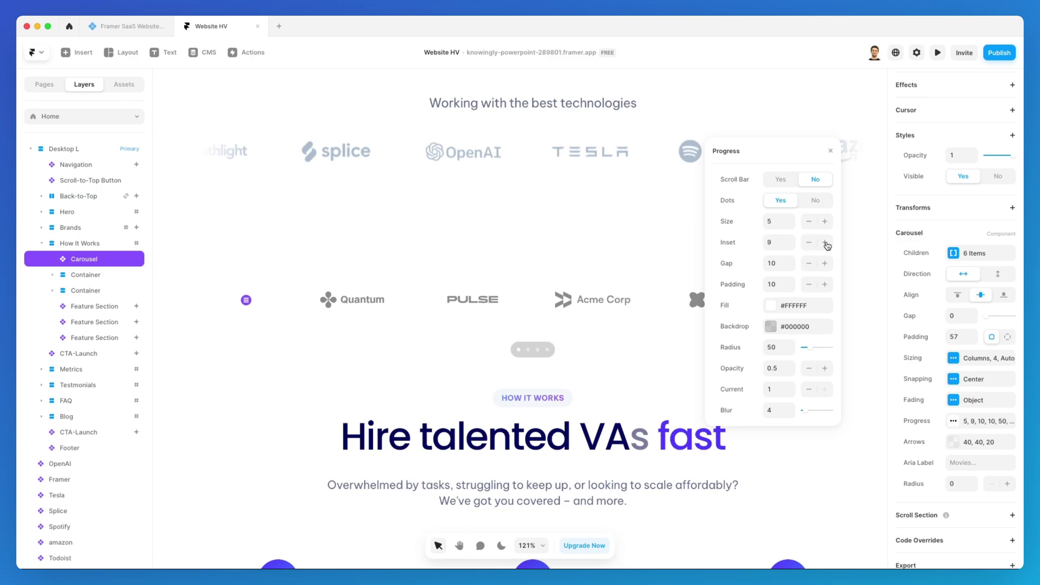
{"action": "left_click", "coordinate": [808, 263]}
{"action": "left_click", "coordinate": [808, 264]}
Give the dots a #000000 fill, a #1925FF 20% backdrop and radius 0.
{"action": "left_click", "coordinate": [782, 306]}
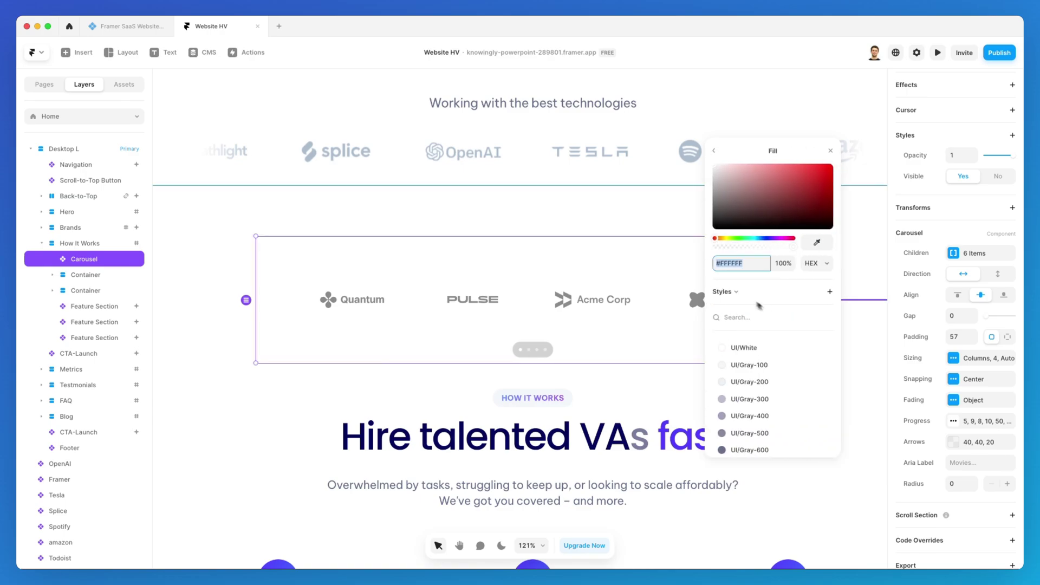
{"action": "left_click", "coordinate": [714, 151]}
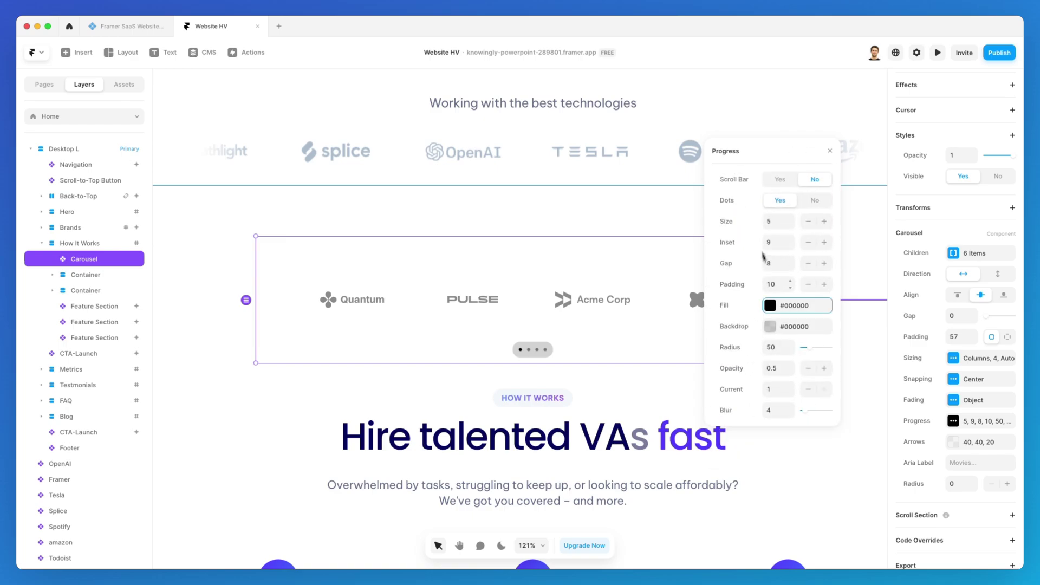
{"action": "left_click", "coordinate": [773, 326]}
{"action": "left_click", "coordinate": [767, 239]}
{"action": "left_click", "coordinate": [805, 165]}
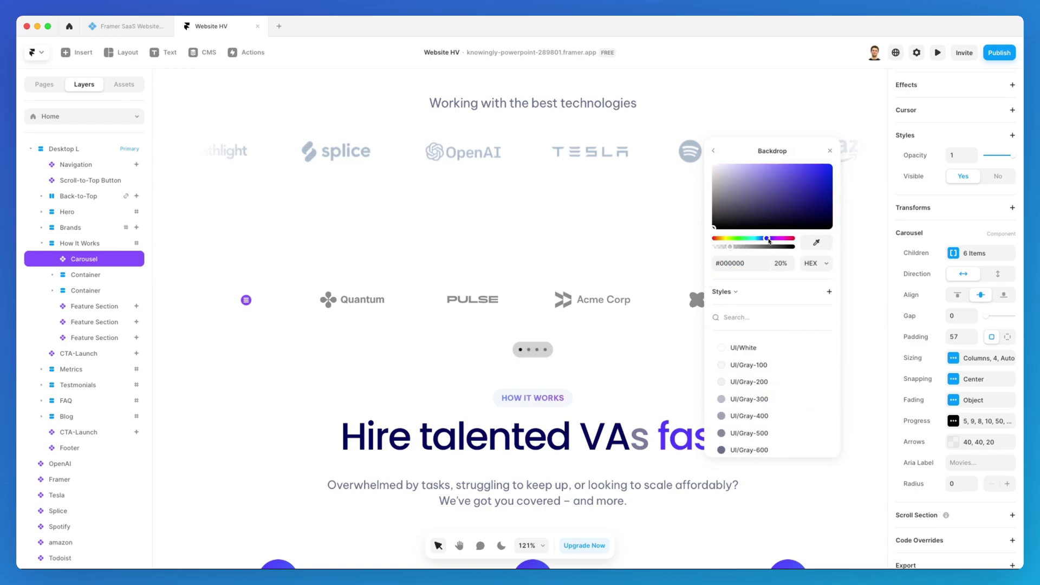
{"action": "left_click_drag", "start_coordinate": [807, 153], "coordinate": [821, 152]}
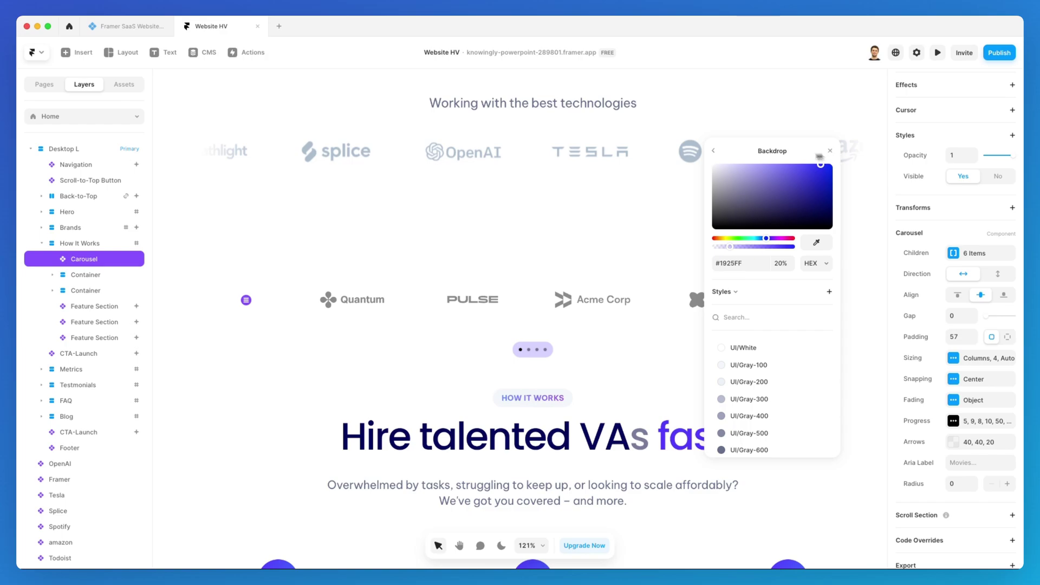
{"action": "left_click", "coordinate": [830, 151]}
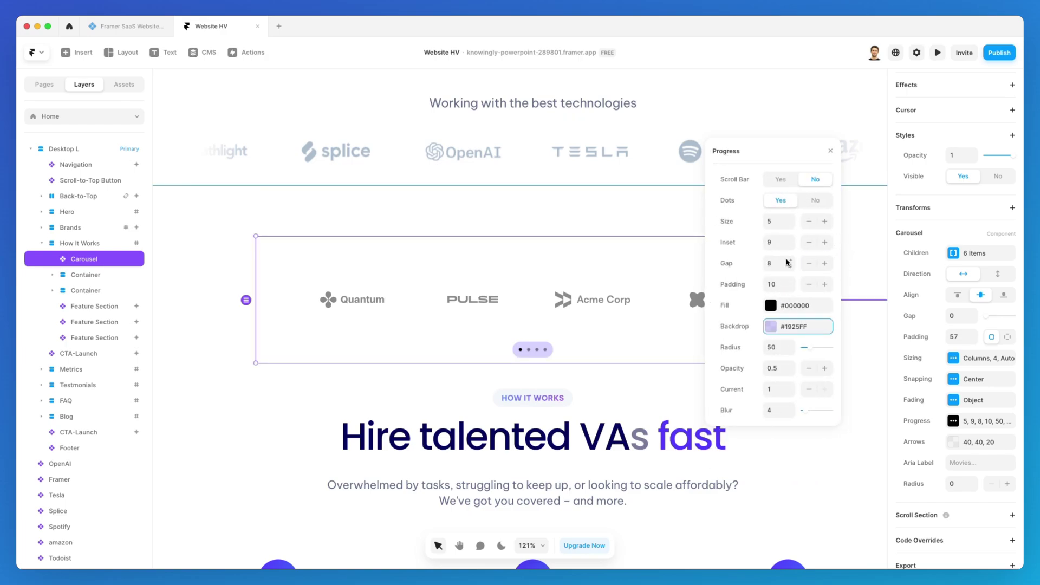
{"action": "left_click_drag", "start_coordinate": [810, 348], "coordinate": [770, 351]}
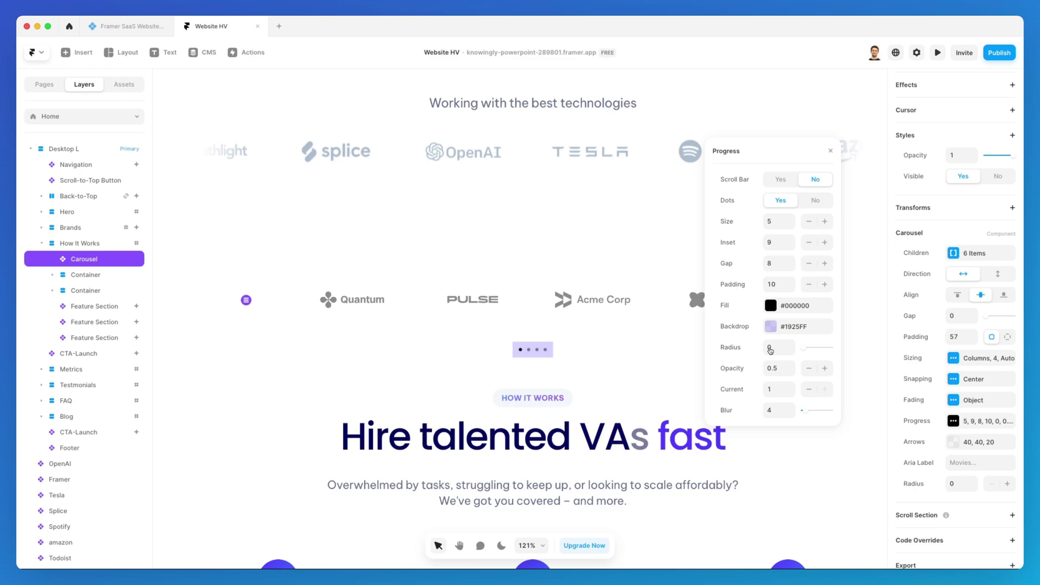
Bring up the carousel's Arrows settings beside the carousel, keeping Show set to Yes.
{"action": "left_click", "coordinate": [831, 151]}
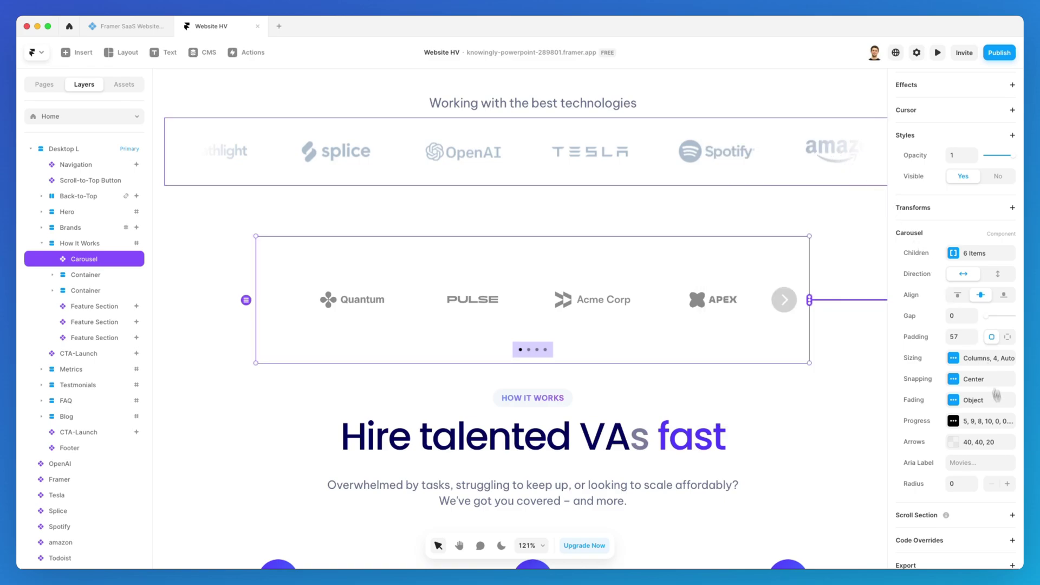
{"action": "scroll", "coordinate": [999, 442], "scroll_direction": "down", "scroll_amount": 1}
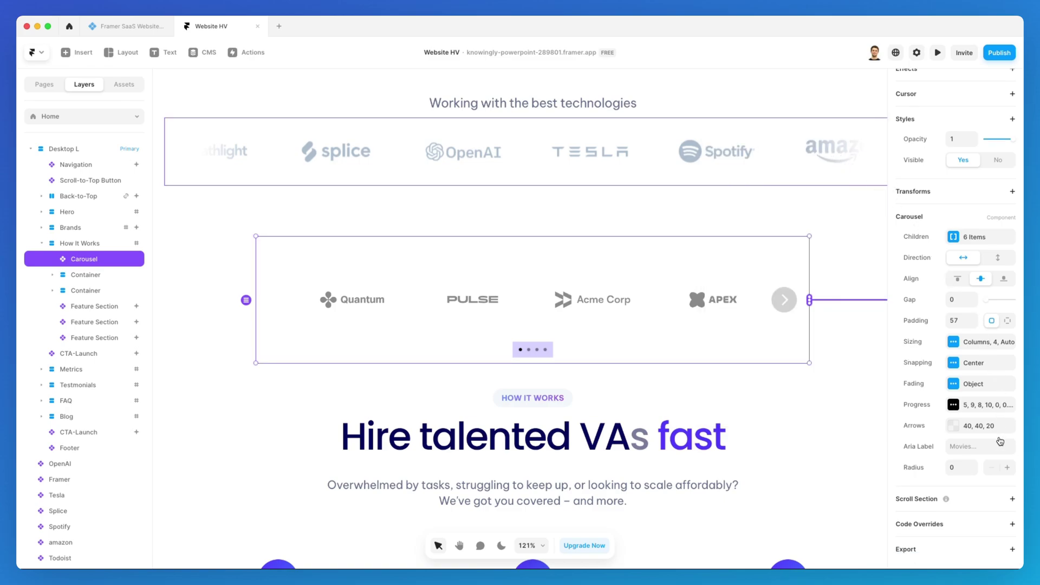
{"action": "left_click", "coordinate": [953, 426]}
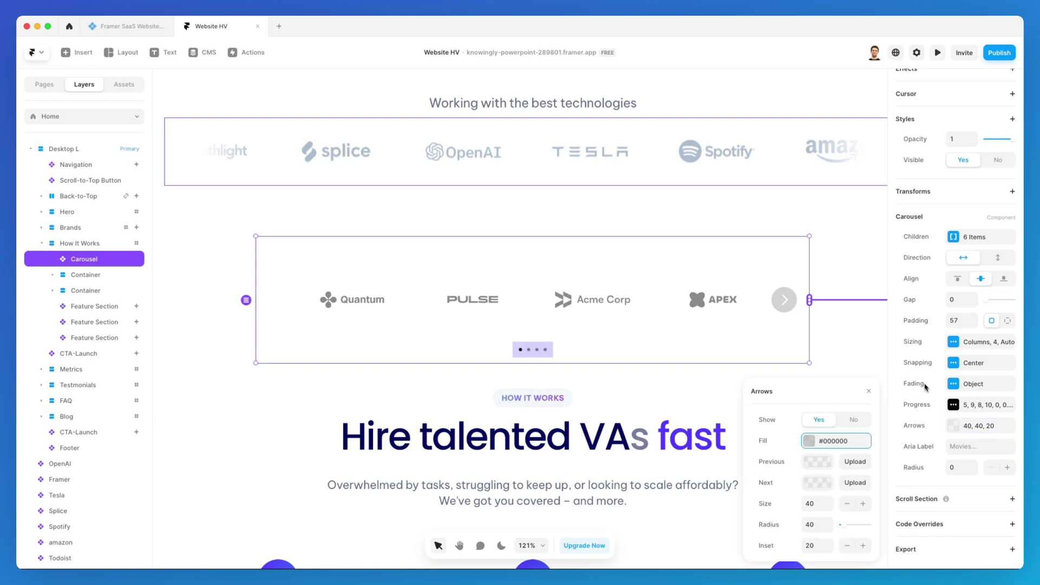
{"action": "left_click_drag", "start_coordinate": [825, 390], "coordinate": [806, 198]}
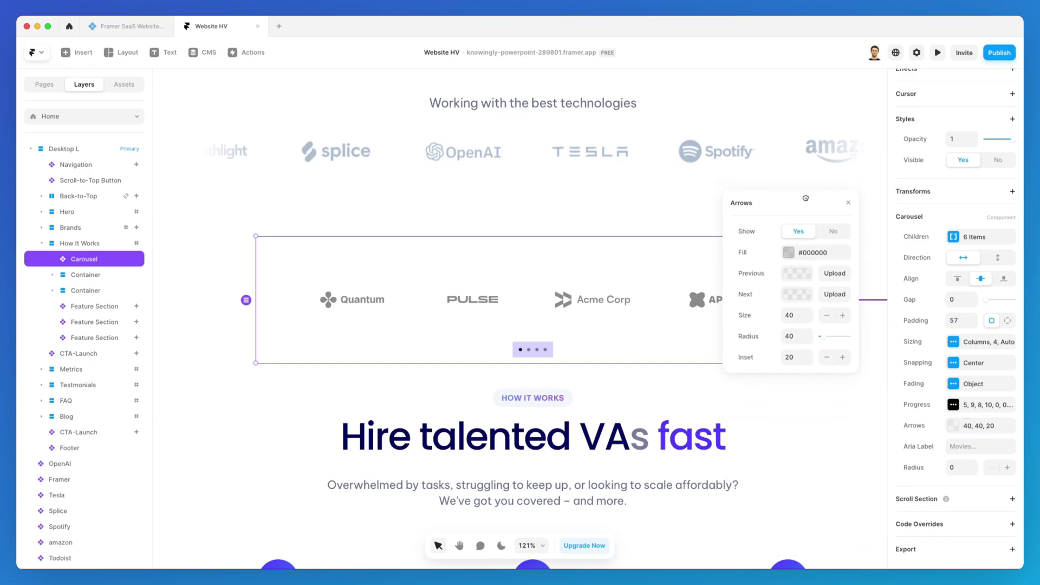
{"action": "left_click", "coordinate": [830, 233]}
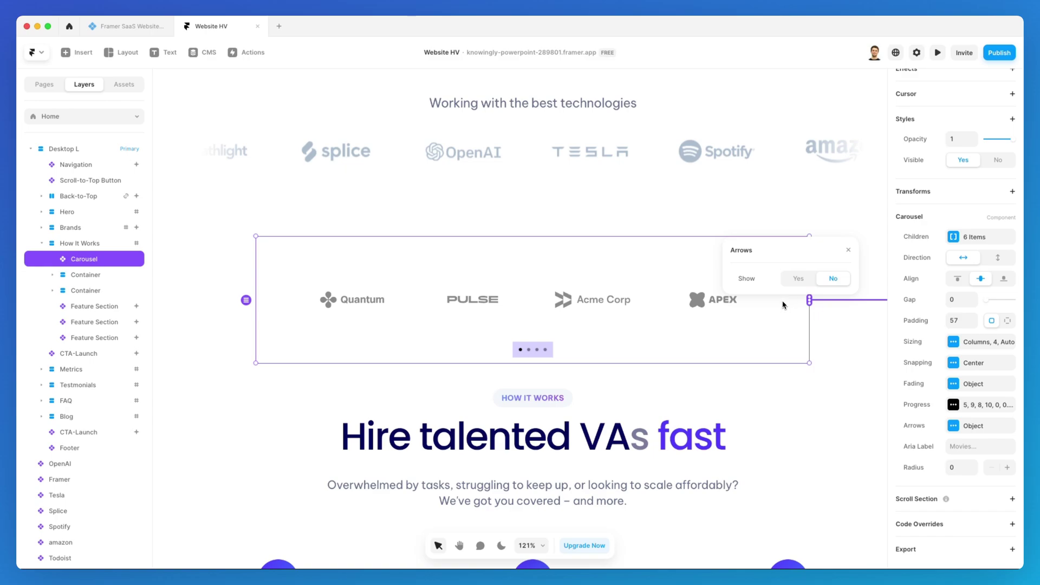
{"action": "left_click", "coordinate": [794, 279]}
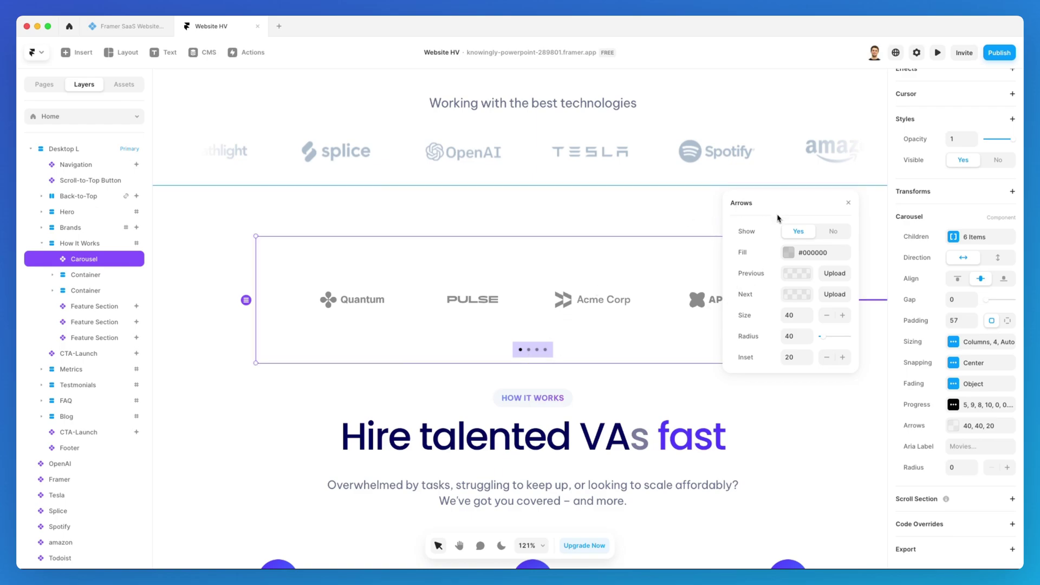
{"action": "left_click_drag", "start_coordinate": [789, 211], "coordinate": [695, 183]}
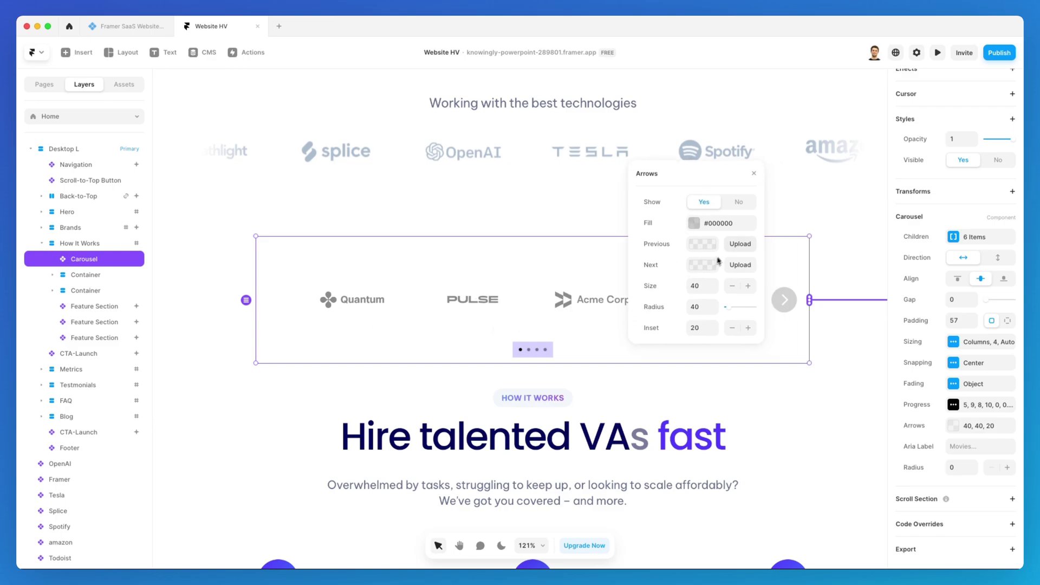
Set the arrow fill to #000000 at 100% opacity and the arrow size to 30.
{"action": "left_click", "coordinate": [702, 224]}
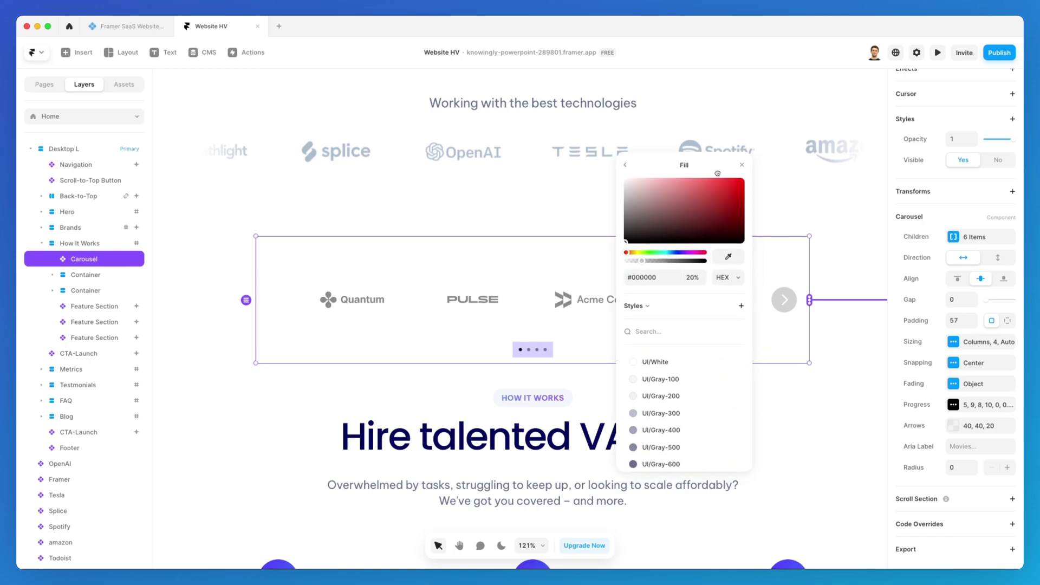
{"action": "left_click_drag", "start_coordinate": [715, 183], "coordinate": [670, 158]}
{"action": "left_click_drag", "start_coordinate": [627, 247], "coordinate": [720, 249]}
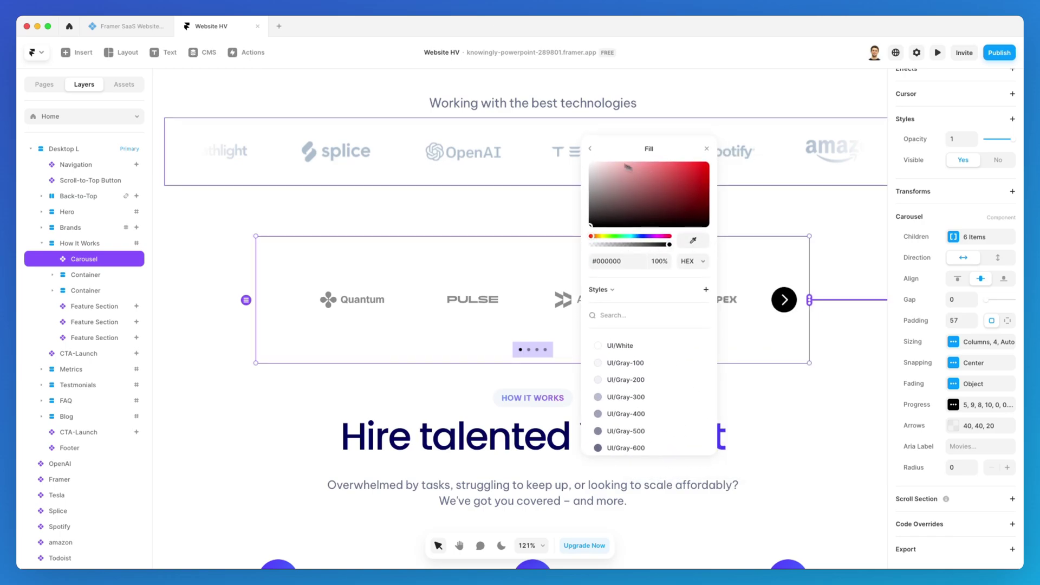
{"action": "left_click", "coordinate": [593, 151]}
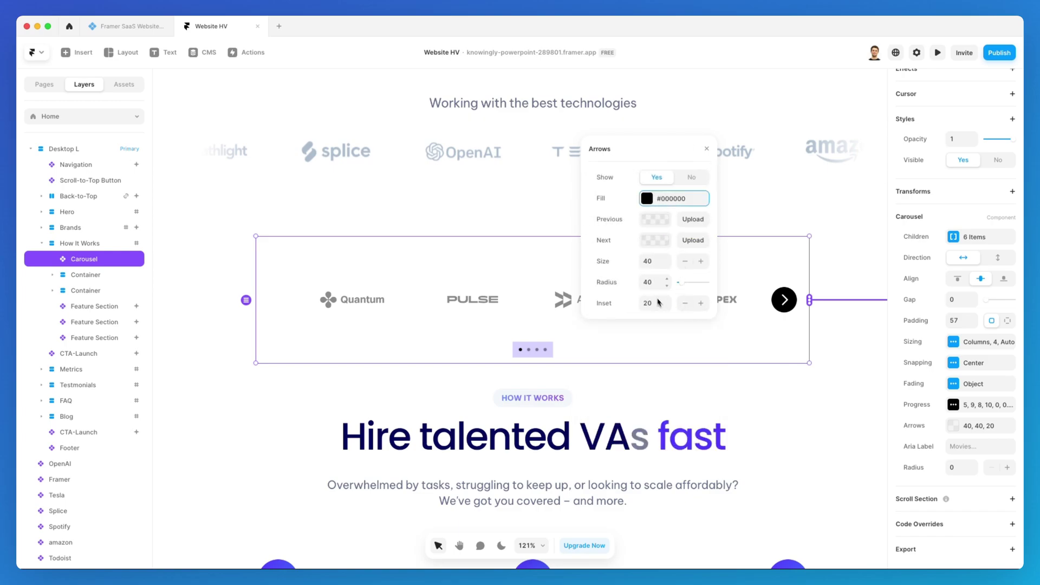
{"action": "left_click", "coordinate": [684, 263]}
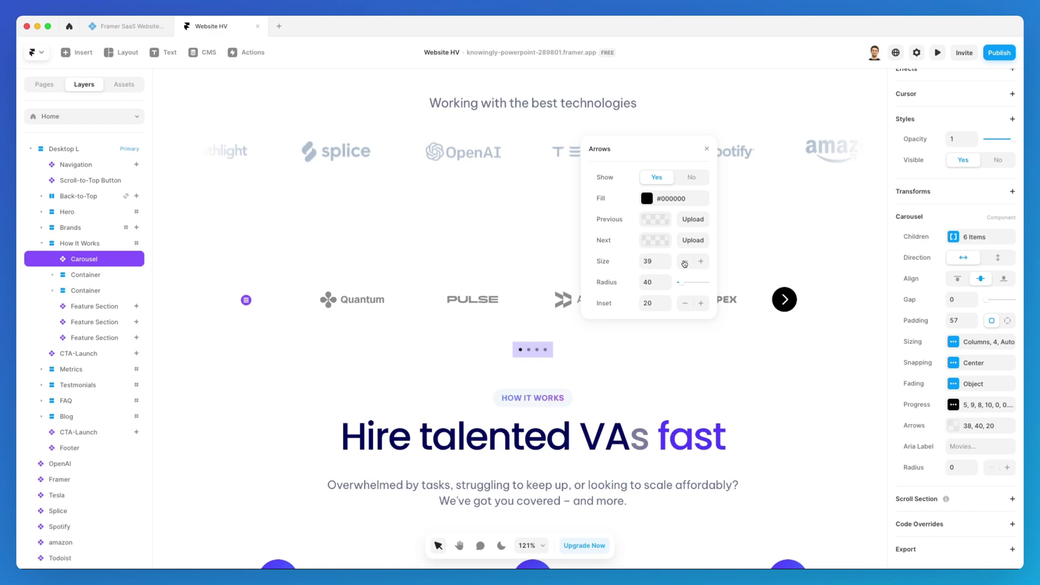
{"action": "left_click", "coordinate": [684, 263]}
{"action": "left_click_drag", "start_coordinate": [664, 265], "coordinate": [664, 264]}
{"action": "left_click", "coordinate": [707, 148]}
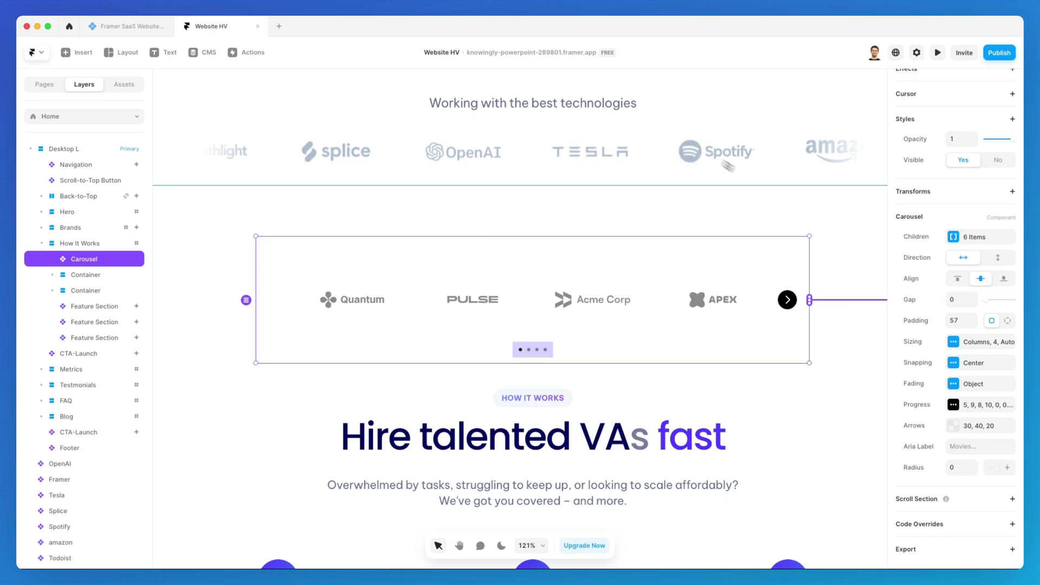
Enter 18 in the Carousel's Radius field to round its corners.
{"action": "left_click", "coordinate": [959, 448]}
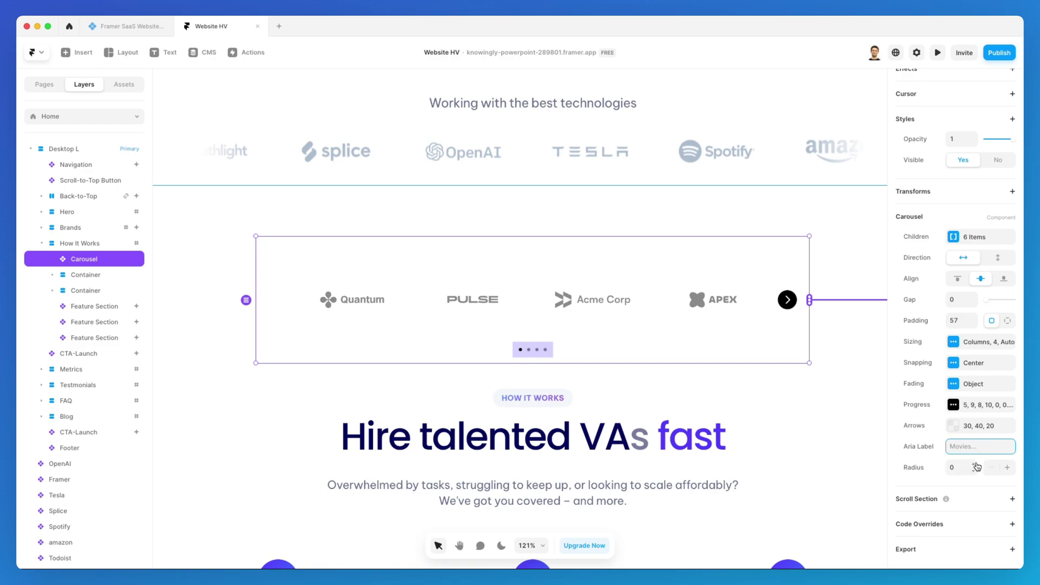
{"action": "left_click", "coordinate": [977, 467]}
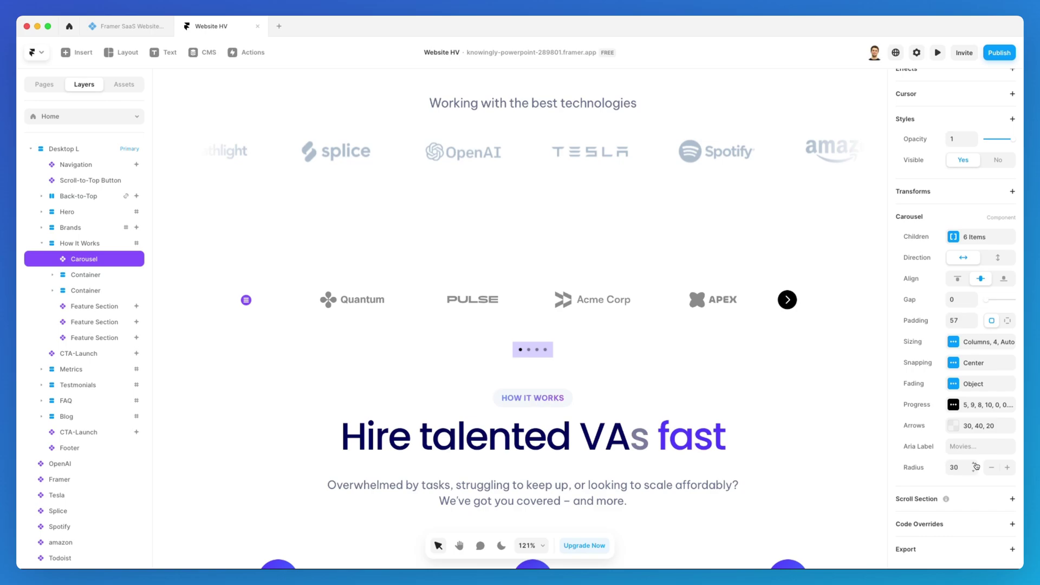
{"action": "left_click_drag", "start_coordinate": [976, 466], "coordinate": [967, 469]}
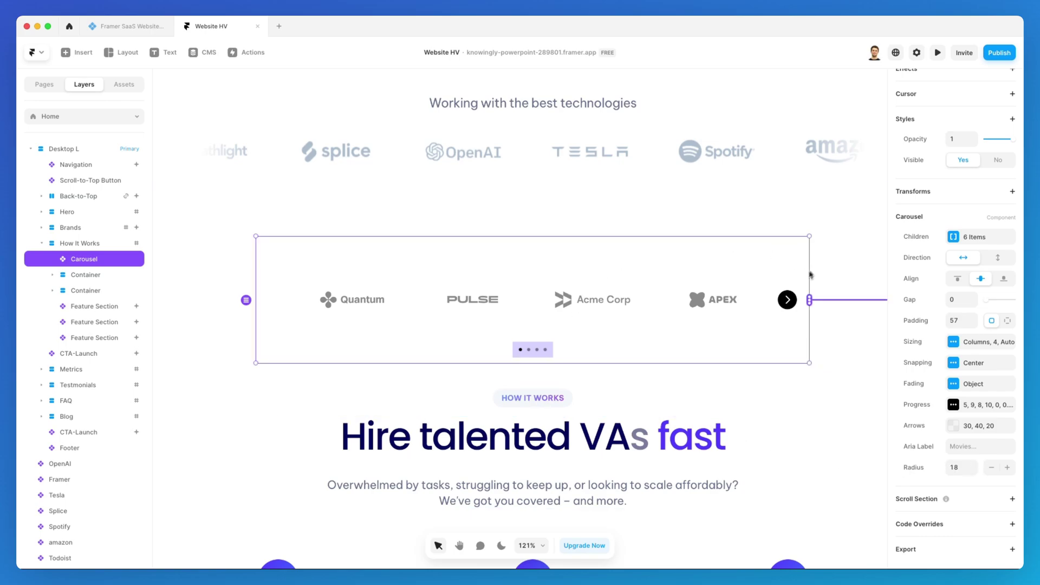